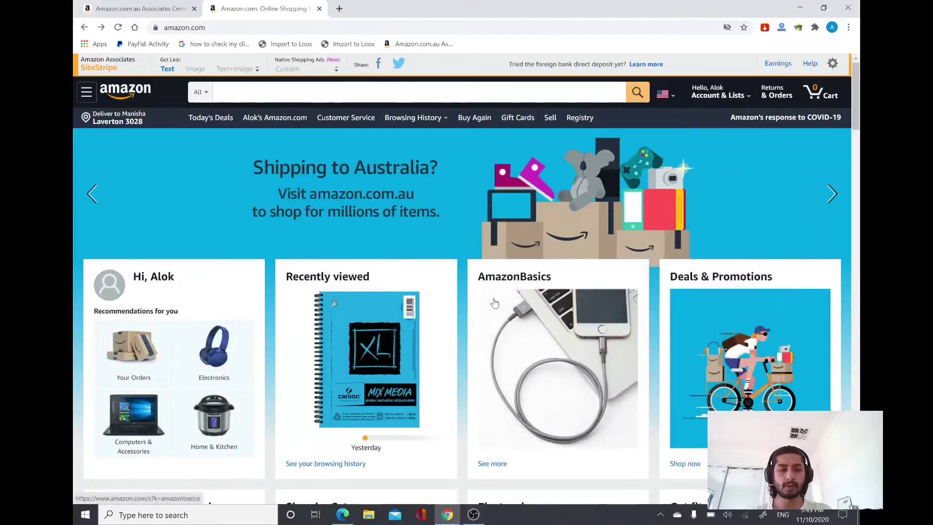
# Scroll down the Amazon.com homepage to the Make Money with Us footer section.
pyautogui.scroll(-15, 486, 301)
pyautogui.scroll(-20, 490, 321)
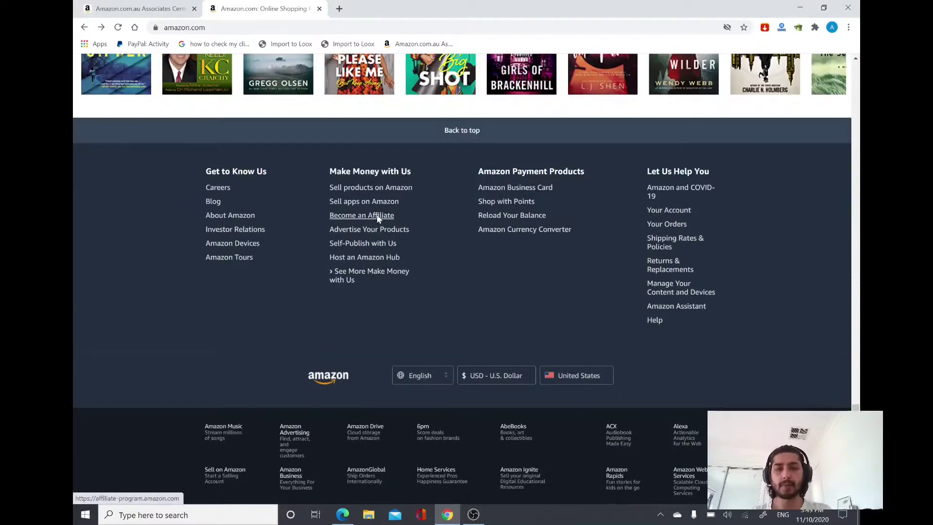
# Open the Become an Affiliate page and sign in to Associates Central, re-entering the account password.
pyautogui.click(377, 214)
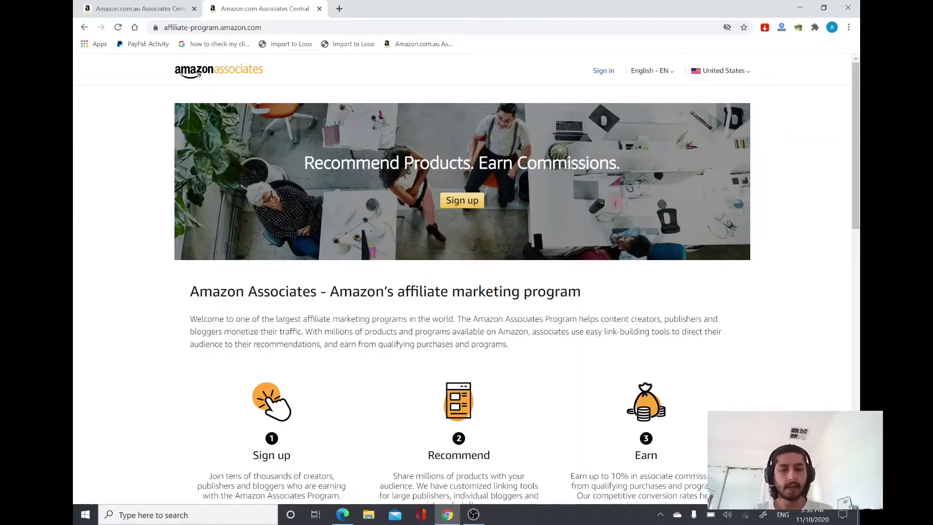
pyautogui.click(604, 74)
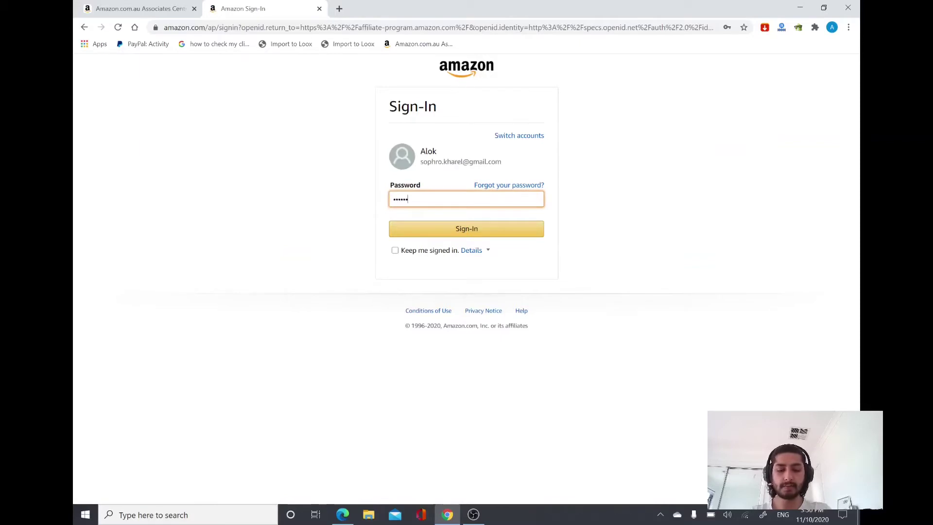
pyautogui.press('BackSpace')
pyautogui.press('BackSpace')
pyautogui.press('BackSpace')
pyautogui.press('BackSpace')
pyautogui.press('BackSpace')
pyautogui.press('BackSpace')
pyautogui.press('BackSpace')
pyautogui.write('a')
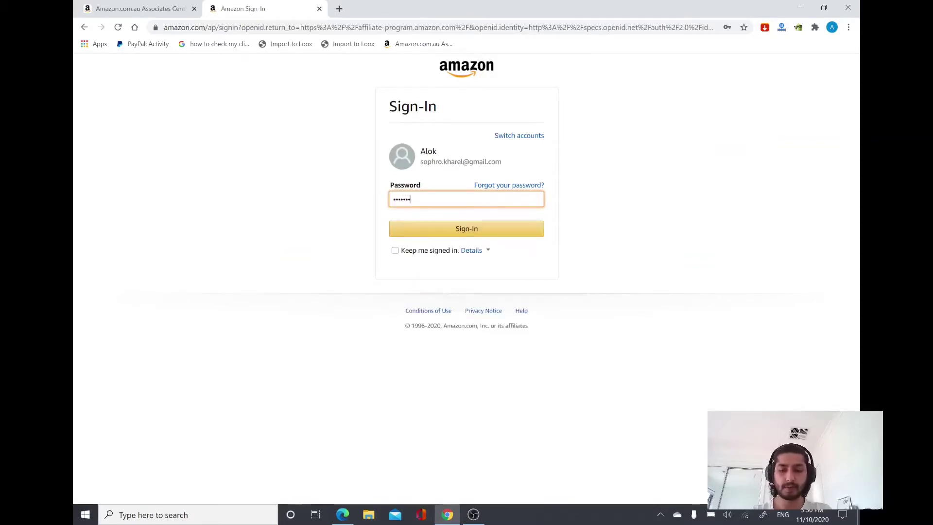
pyautogui.press('Return')
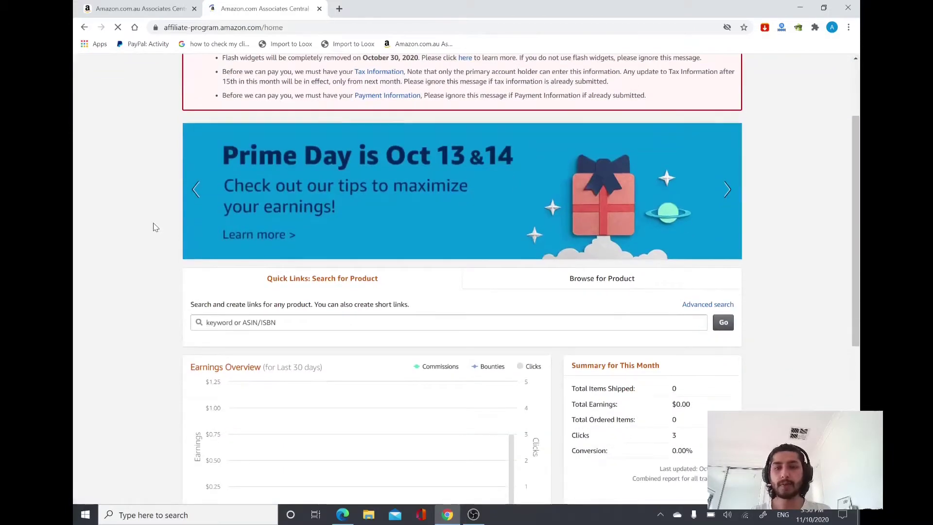
# Inspect the Earnings Overview chart's data points: $0.00 earnings, 3 clicks, zero items shipped.
pyautogui.scroll(-3, 156, 218)
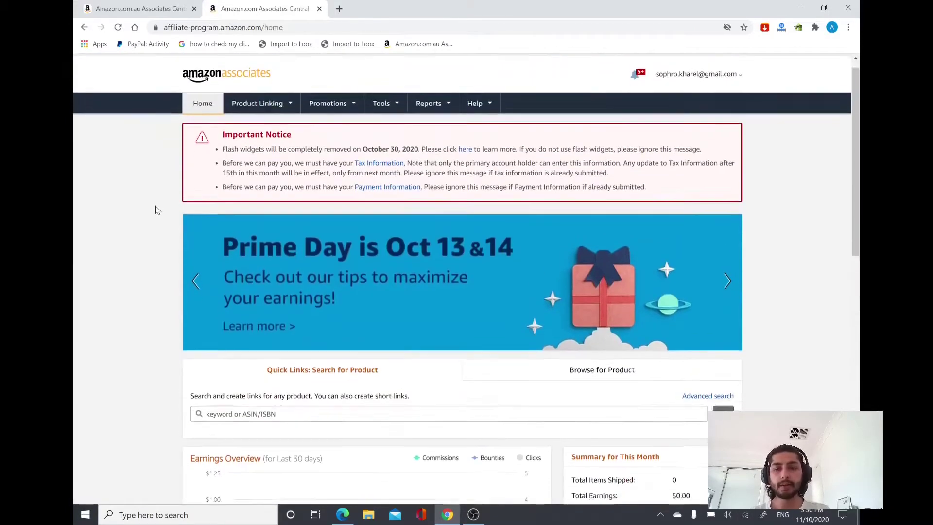
pyautogui.scroll(-4, 155, 209)
pyautogui.moveTo(481, 301)
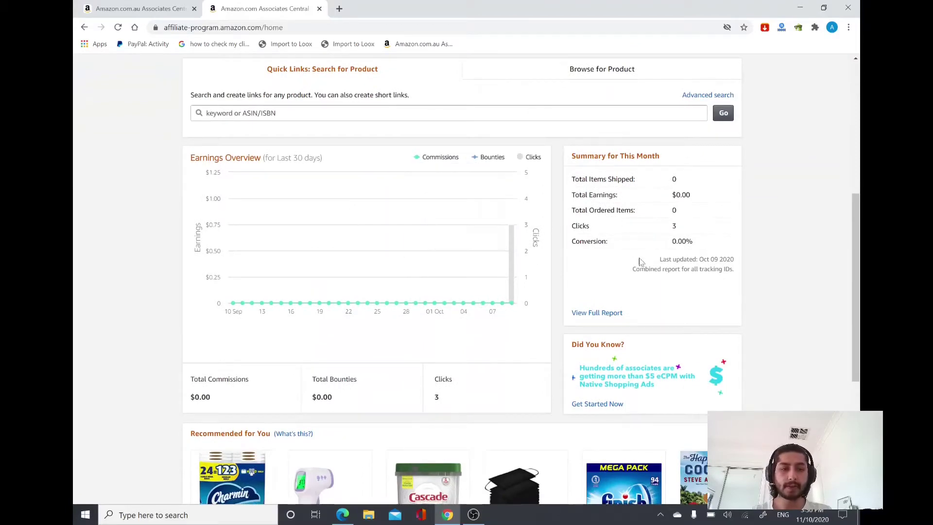
pyautogui.moveTo(517, 235)
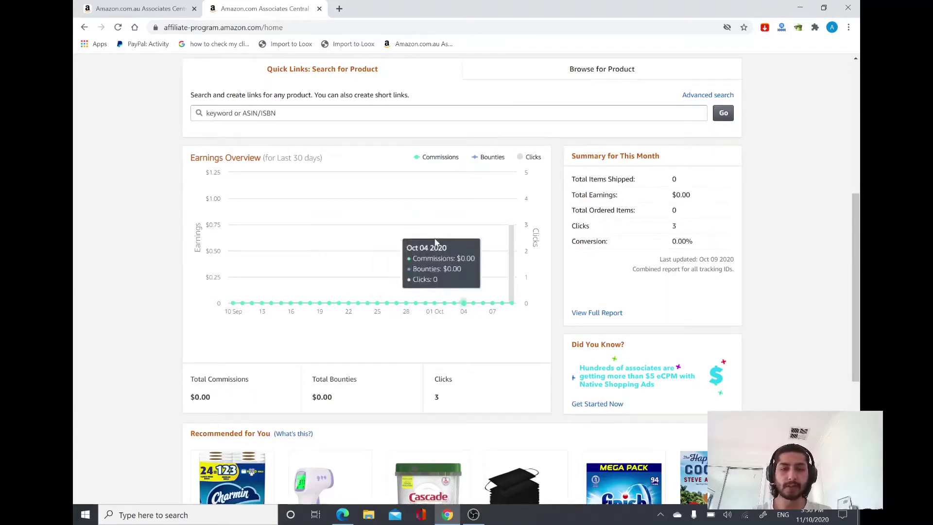
pyautogui.moveTo(408, 278)
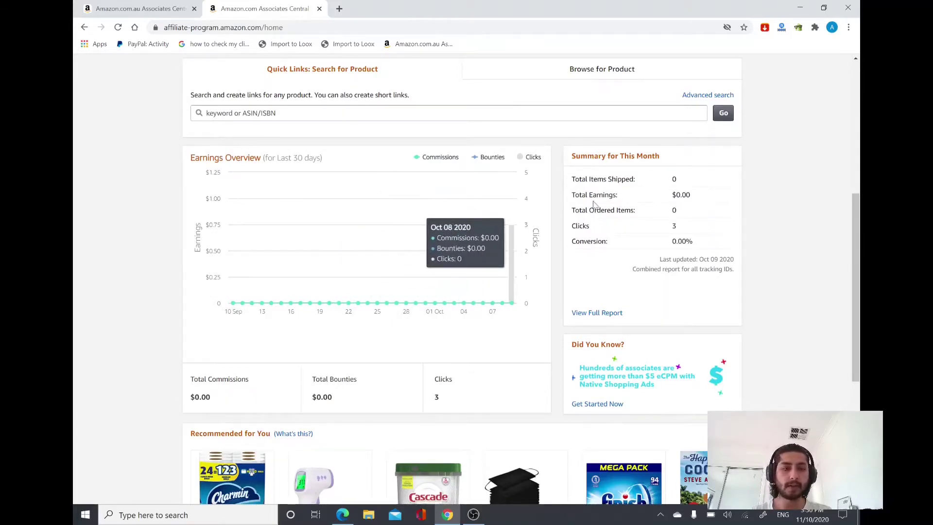
pyautogui.moveTo(422, 230)
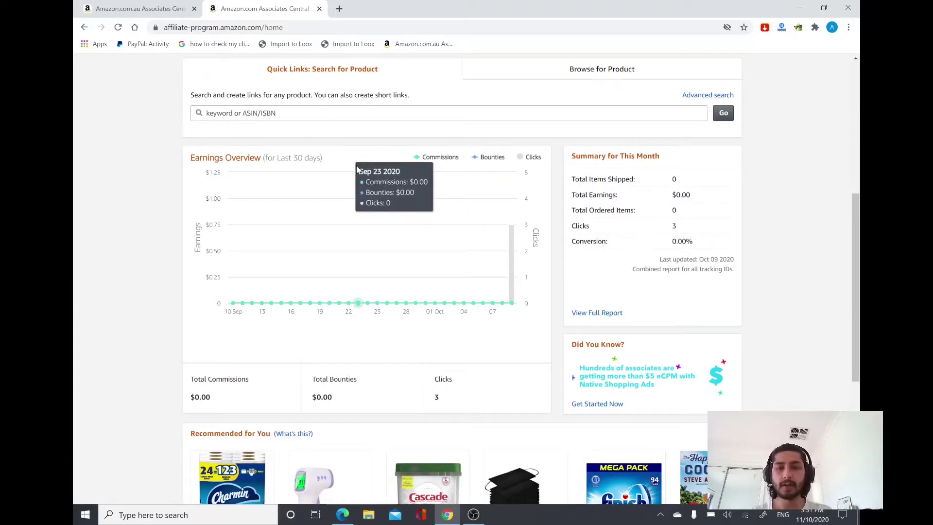
pyautogui.scroll(5, 308, 155)
pyautogui.scroll(3, 308, 154)
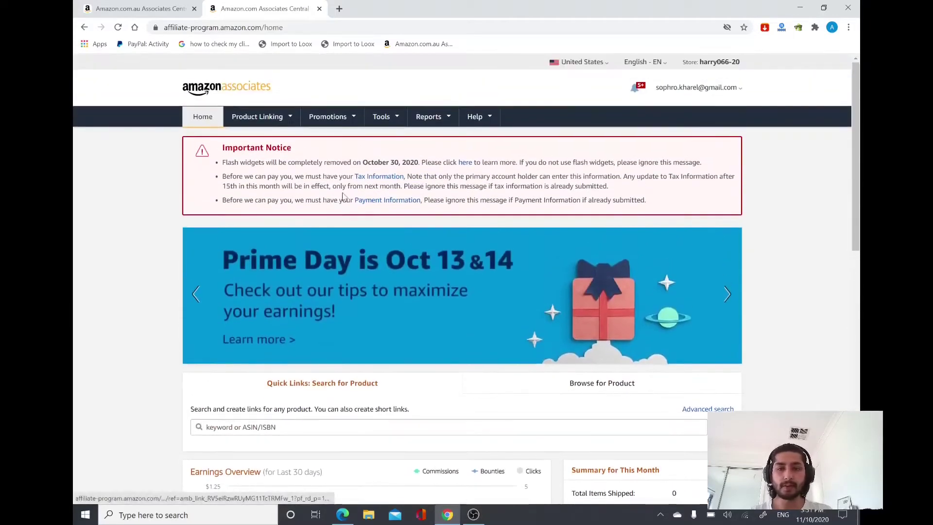
pyautogui.scroll(-1, 388, 295)
pyautogui.scroll(-1, 388, 295)
pyautogui.scroll(2, 388, 295)
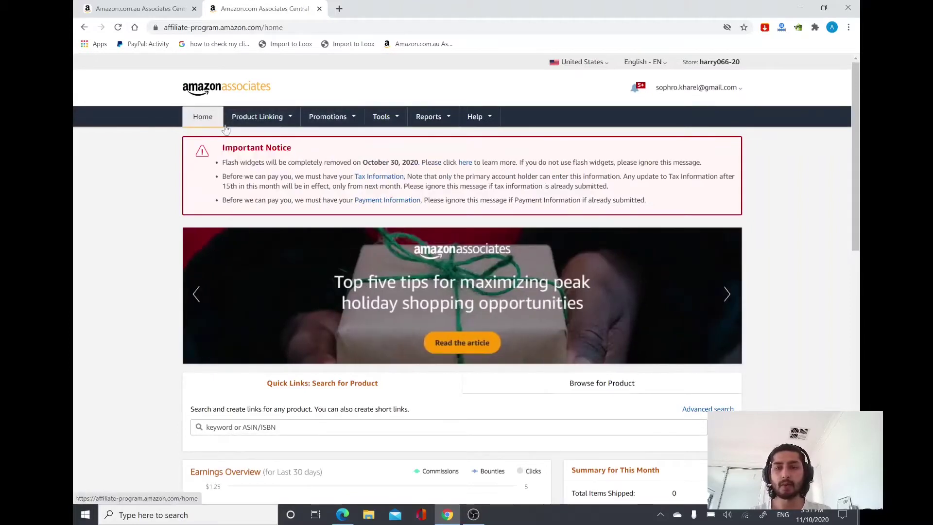
# Open Product Linking > Product Links for the US account.
pyautogui.moveTo(387, 123)
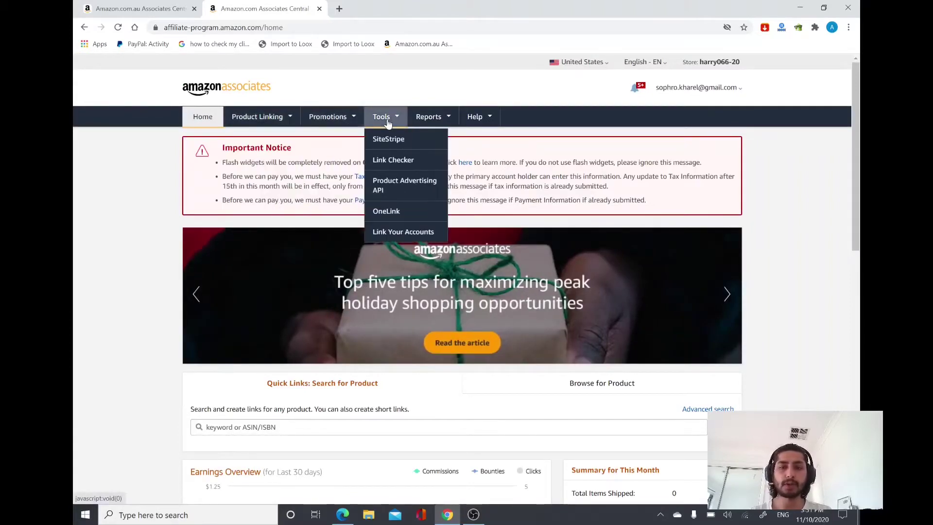
pyautogui.moveTo(299, 118)
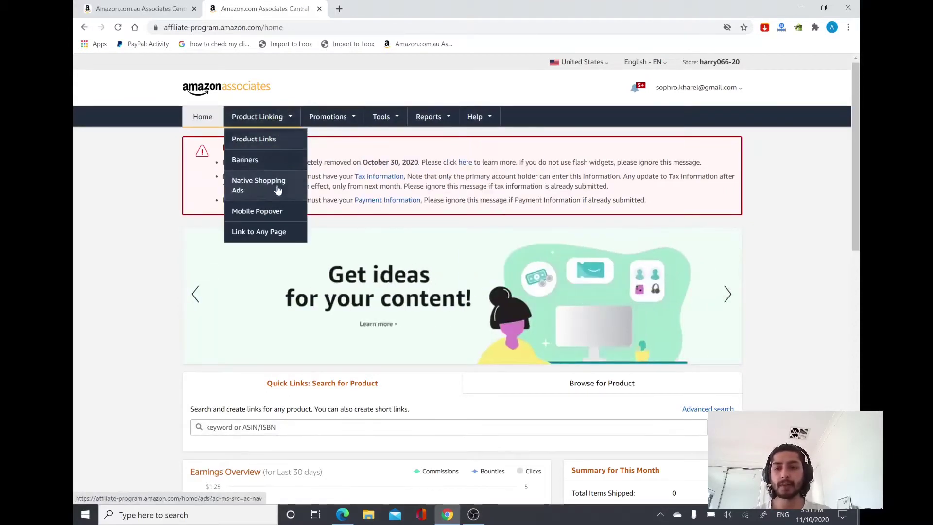
pyautogui.click(273, 141)
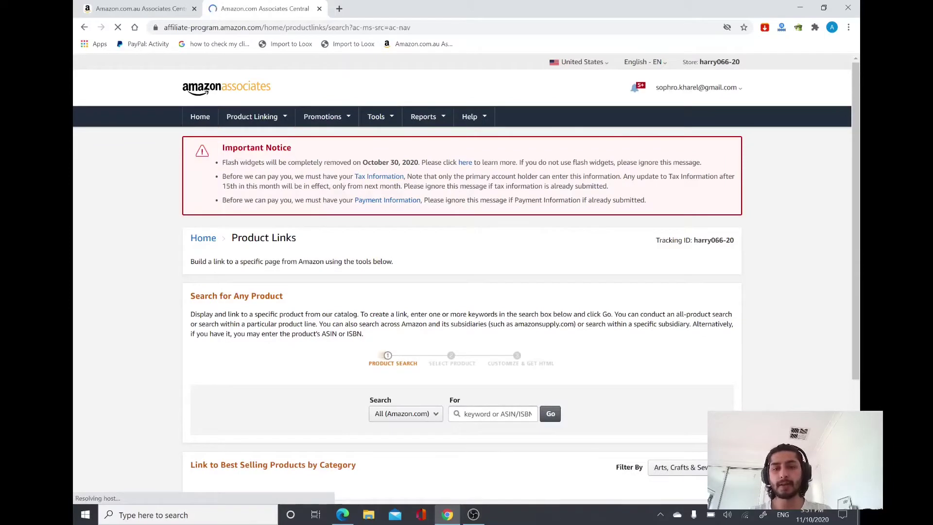
# Check the Amazon.com.au Associates home page, then return to the US Product Links page.
pyautogui.click(158, 6)
pyautogui.moveTo(281, 129)
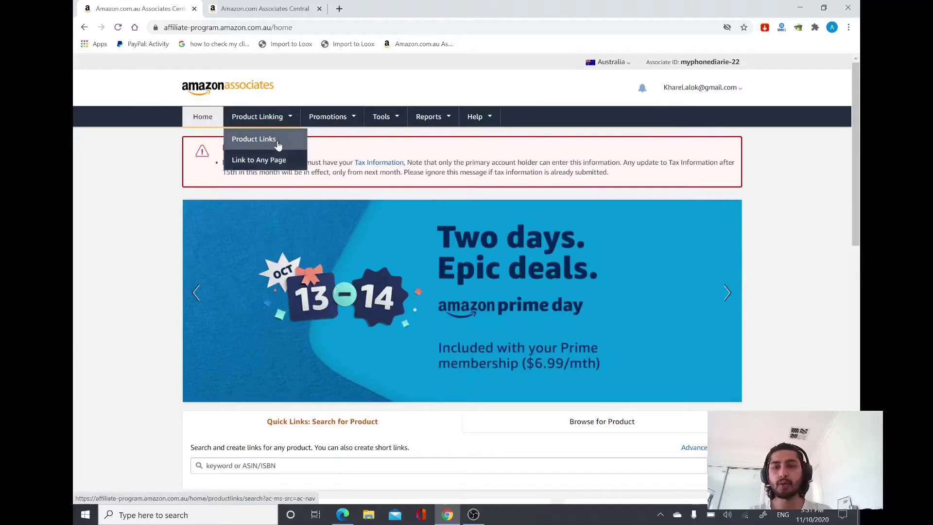
pyautogui.click(288, 6)
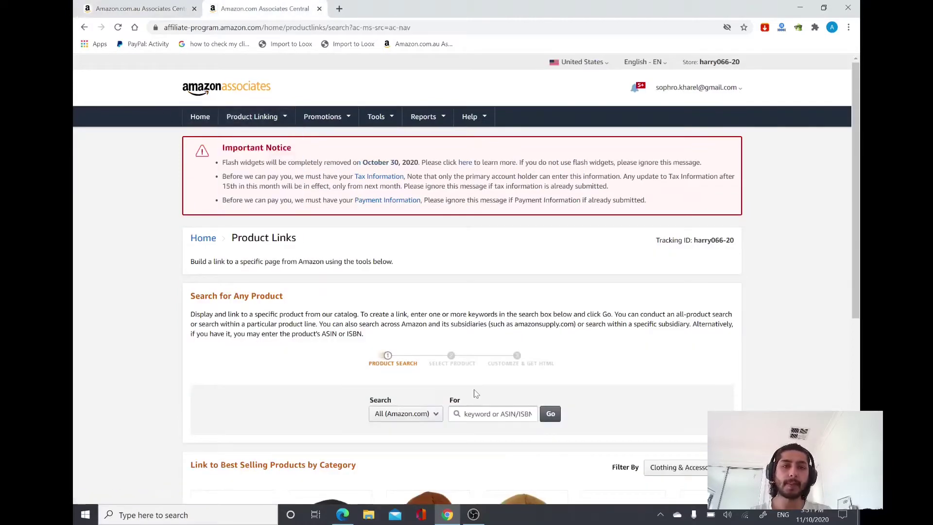
pyautogui.moveTo(266, 125)
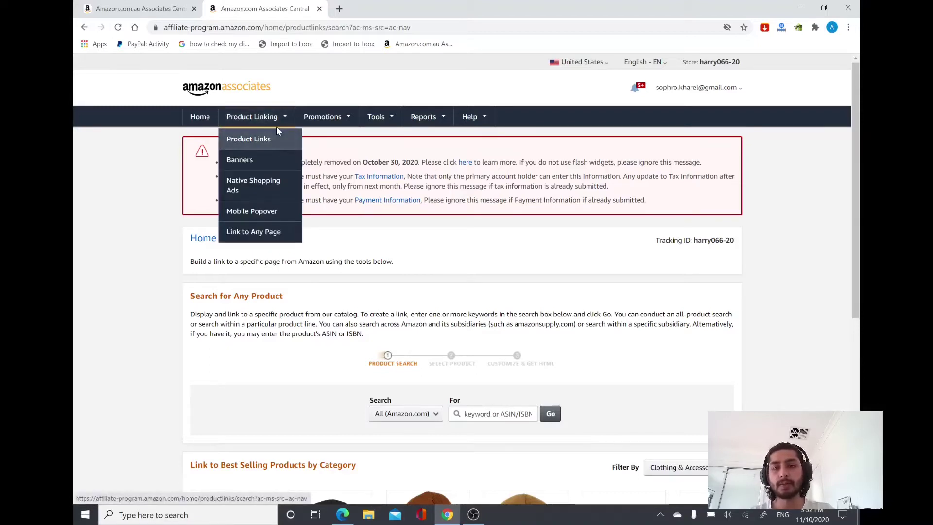
pyautogui.click(279, 144)
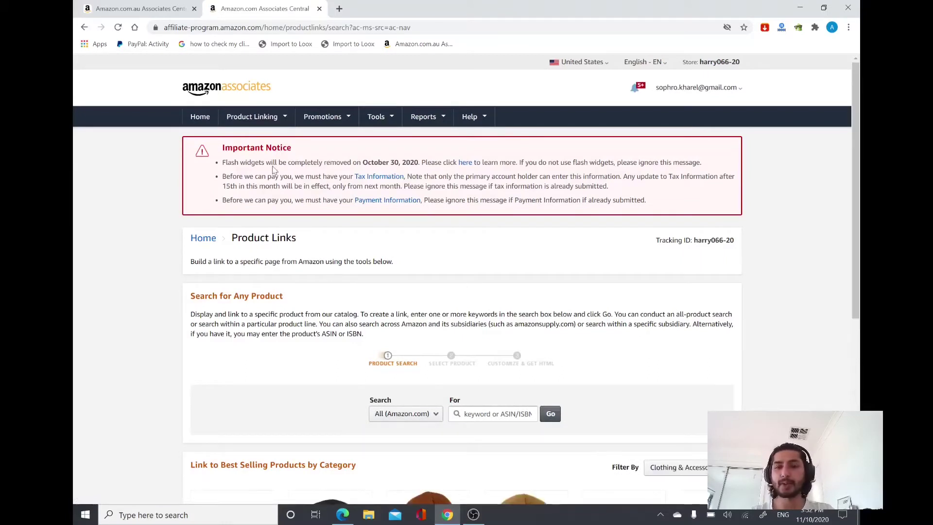
pyautogui.scroll(-2, 505, 490)
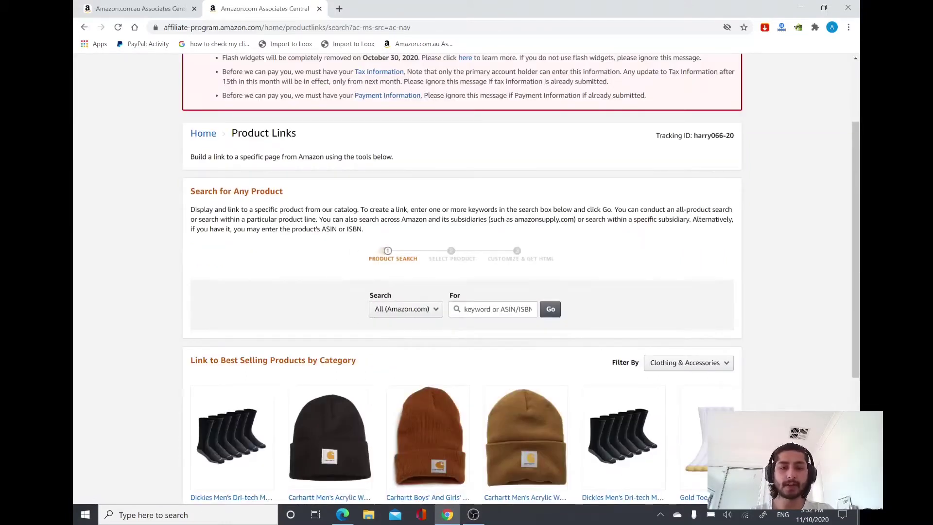
# Search products for 'sketchbook' and browse the sketch pad results down to Artist's Choice Sketch Pad.
pyautogui.click(496, 310)
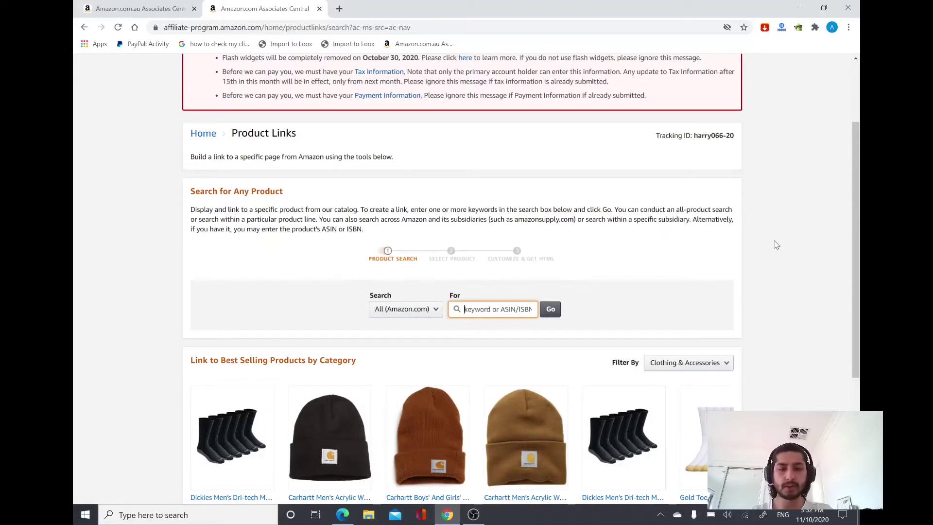
pyautogui.write('sket')
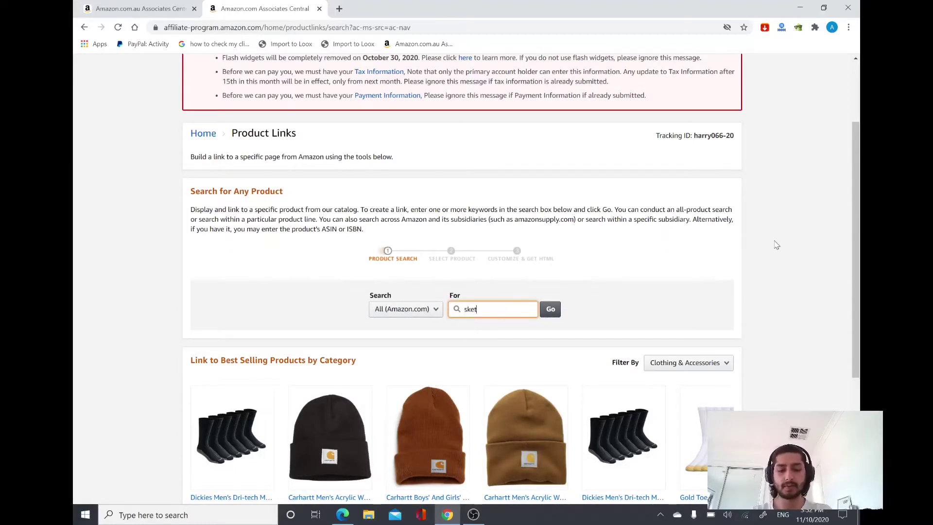
pyautogui.write('chbook')
pyautogui.click(550, 309)
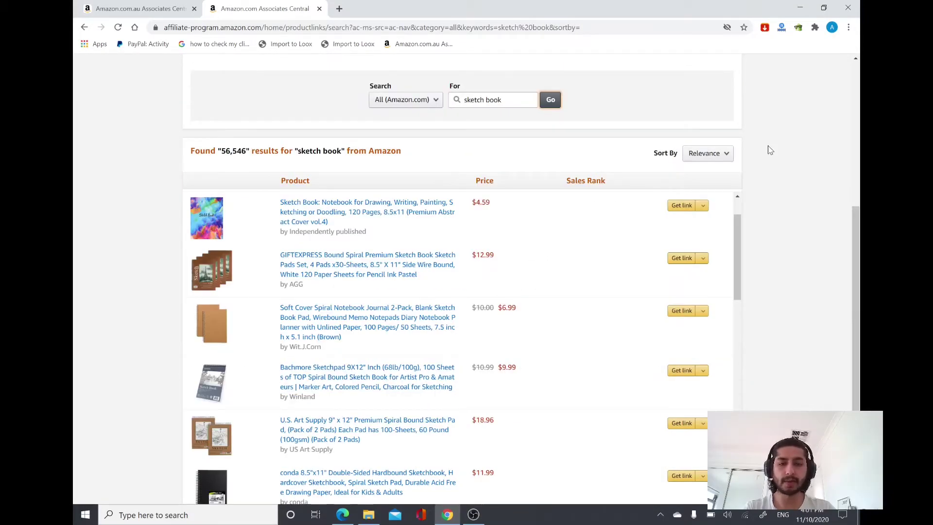
pyautogui.scroll(-1, 148, 262)
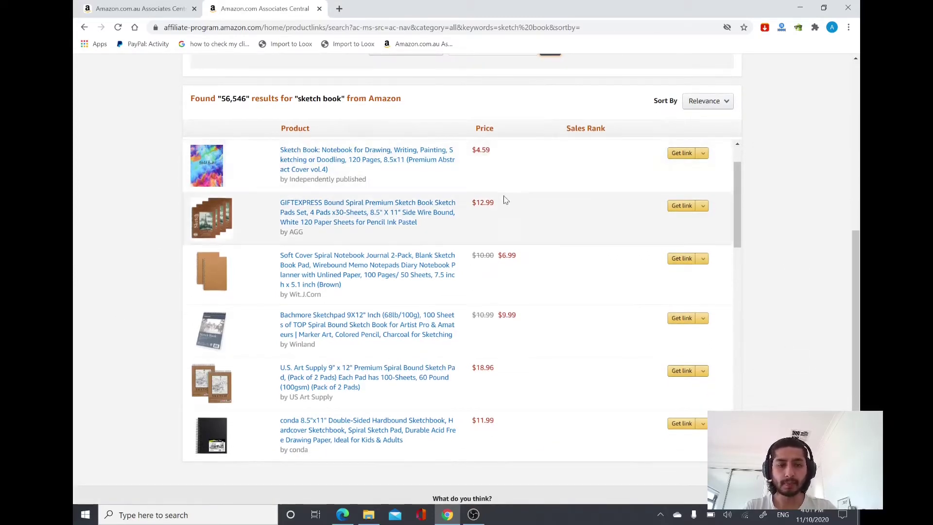
pyautogui.scroll(-1, 503, 203)
pyautogui.scroll(-3, 503, 204)
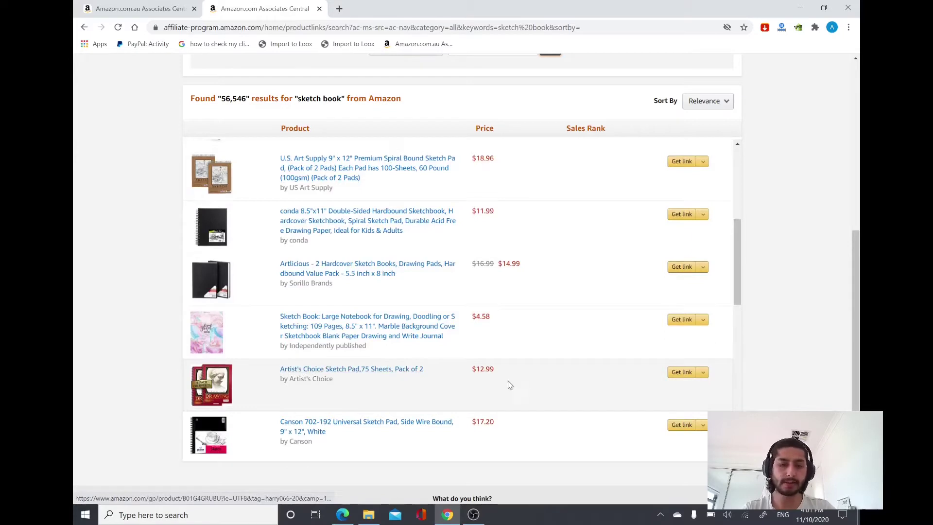
pyautogui.scroll(-1, 554, 352)
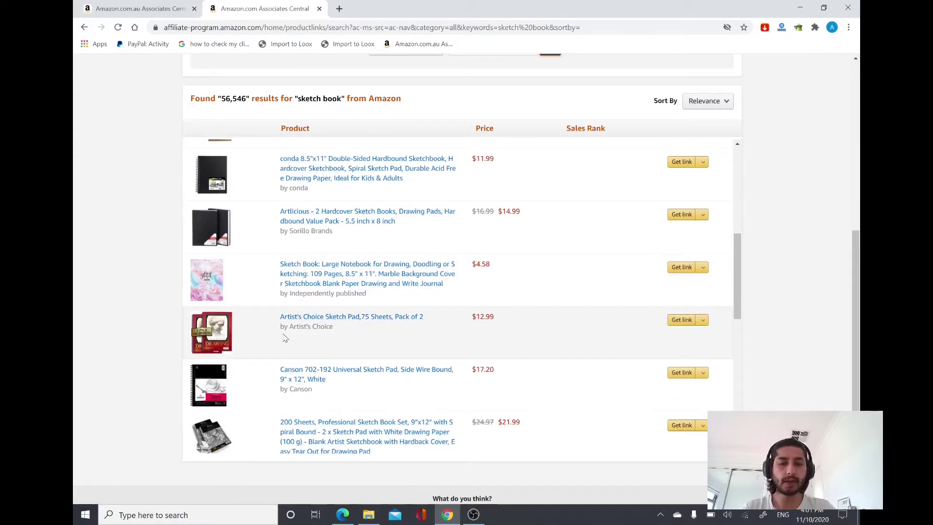
# Get a link for the $4.59 Artist's Choice Sketch Pad and review its Text and Image preview and code.
pyautogui.click(670, 324)
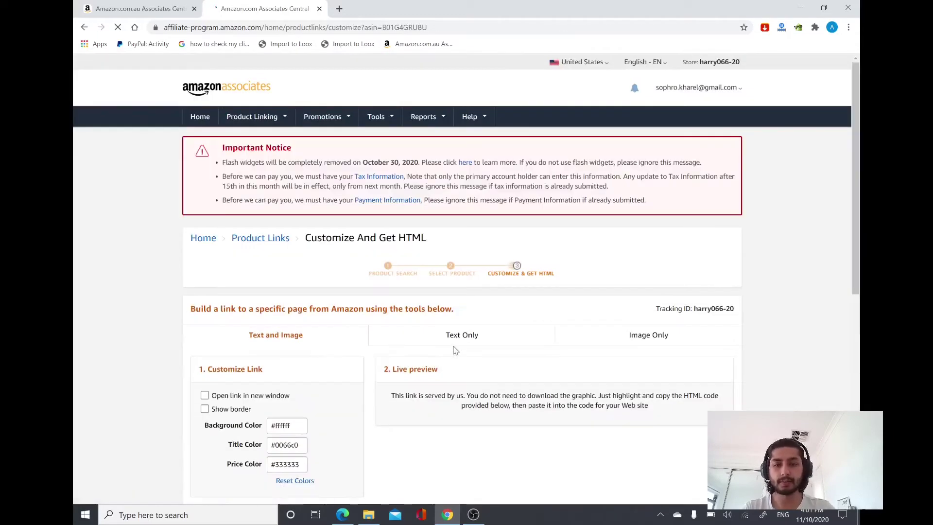
pyautogui.scroll(-2, 249, 266)
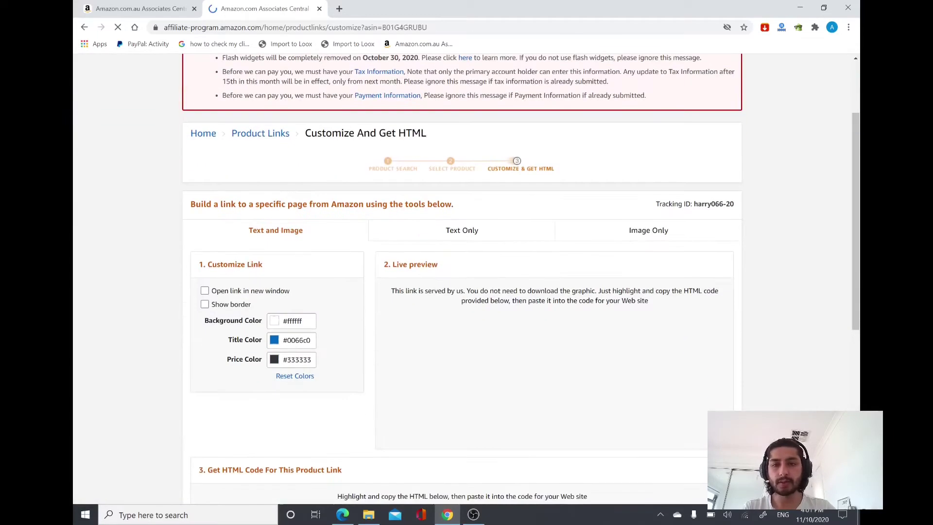
pyautogui.scroll(2, 250, 266)
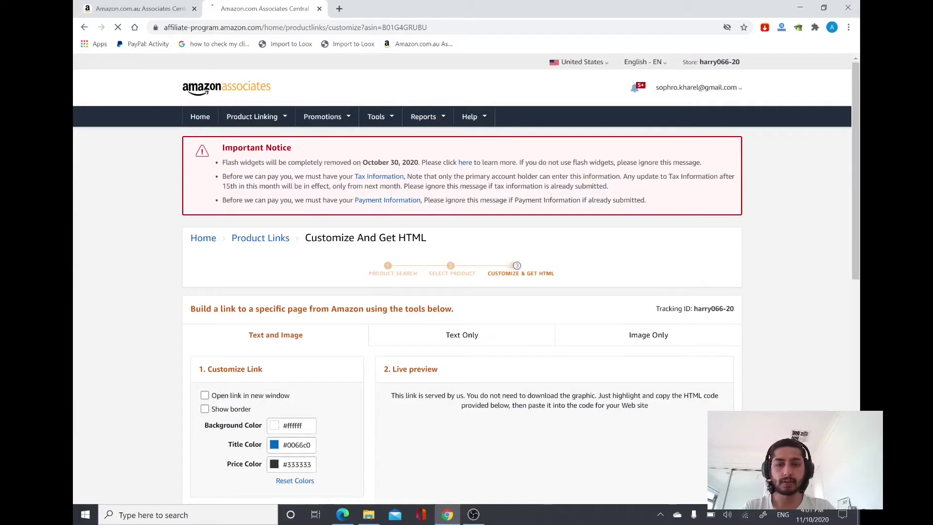
pyautogui.scroll(-2, 430, 270)
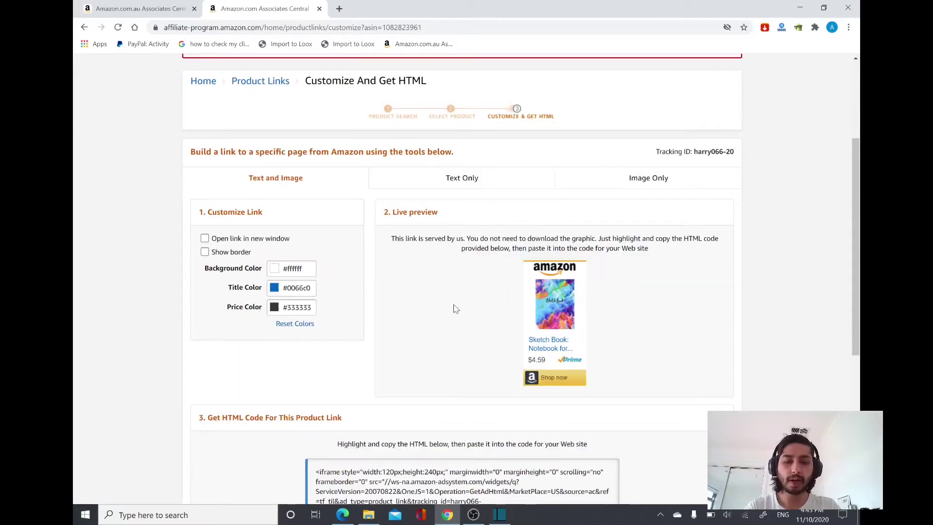
pyautogui.scroll(-2, 438, 360)
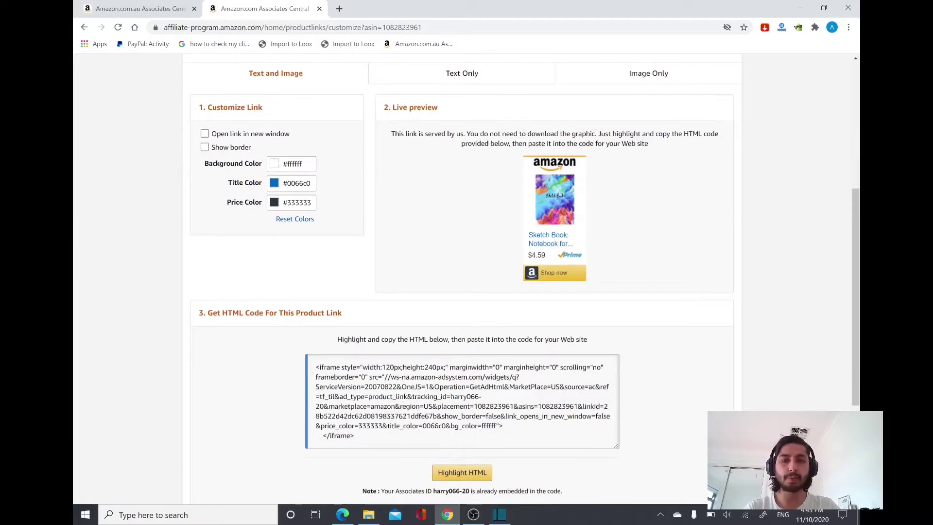
pyautogui.scroll(1, 341, 175)
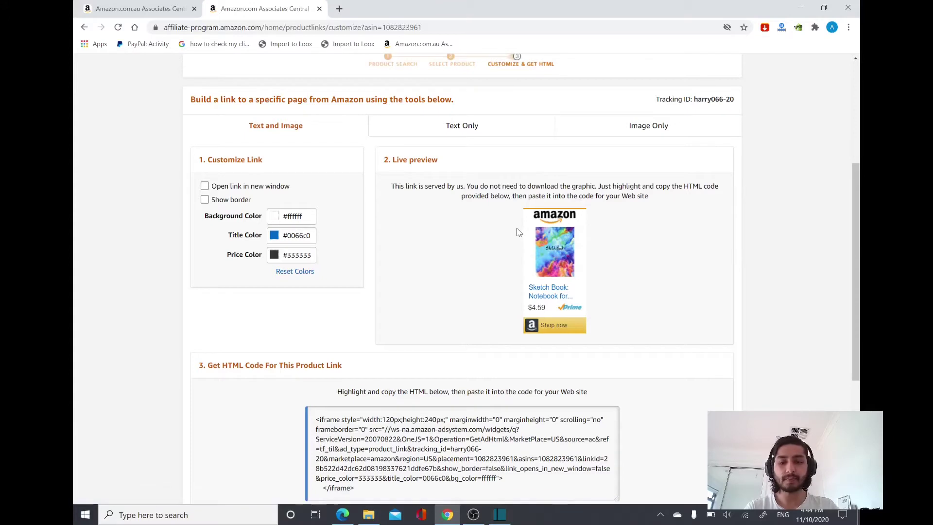
# Compare Text Only and Image Only versions, then select the Large Image link's HTML code.
pyautogui.click(462, 127)
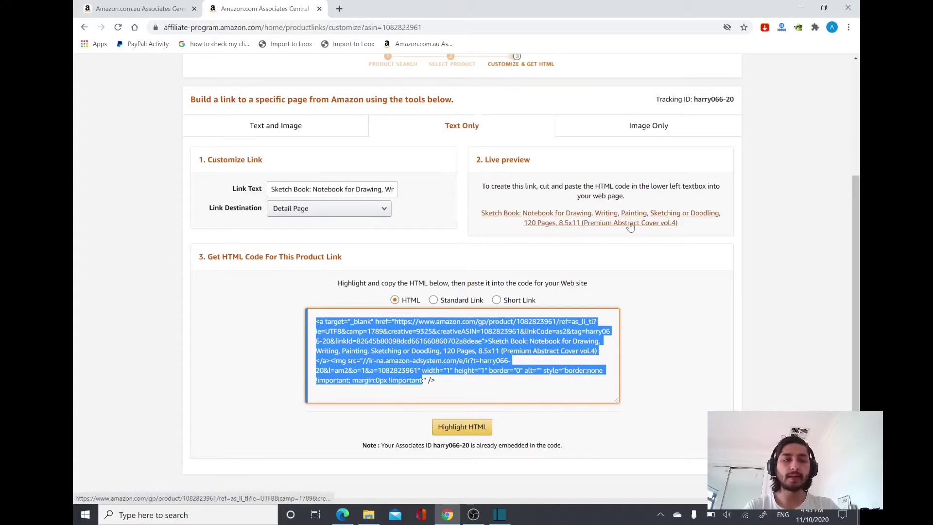
pyautogui.click(668, 129)
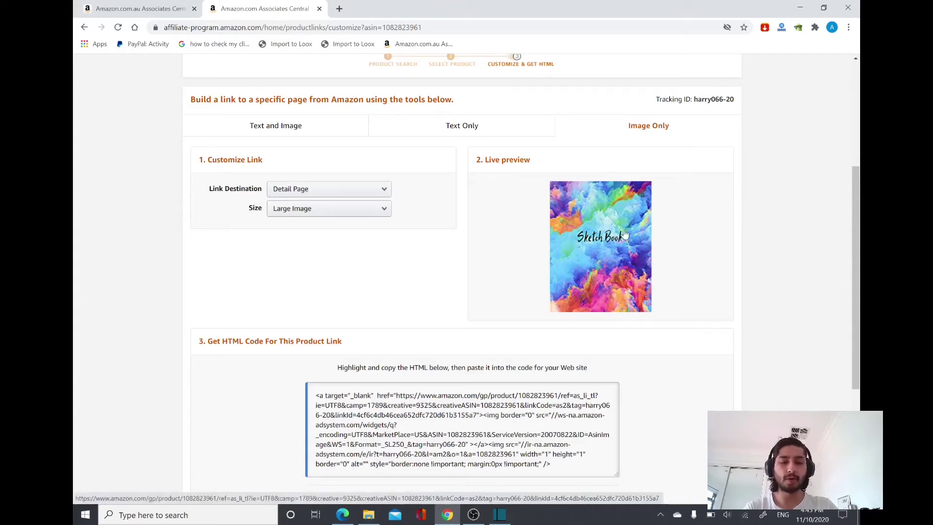
pyautogui.scroll(-3, 670, 280)
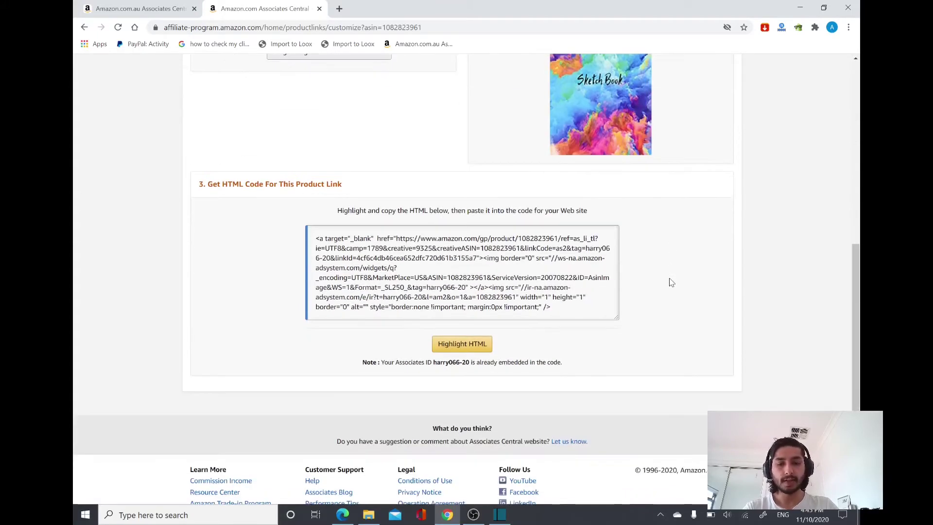
pyautogui.moveTo(552, 307); pyautogui.dragTo(316, 238)
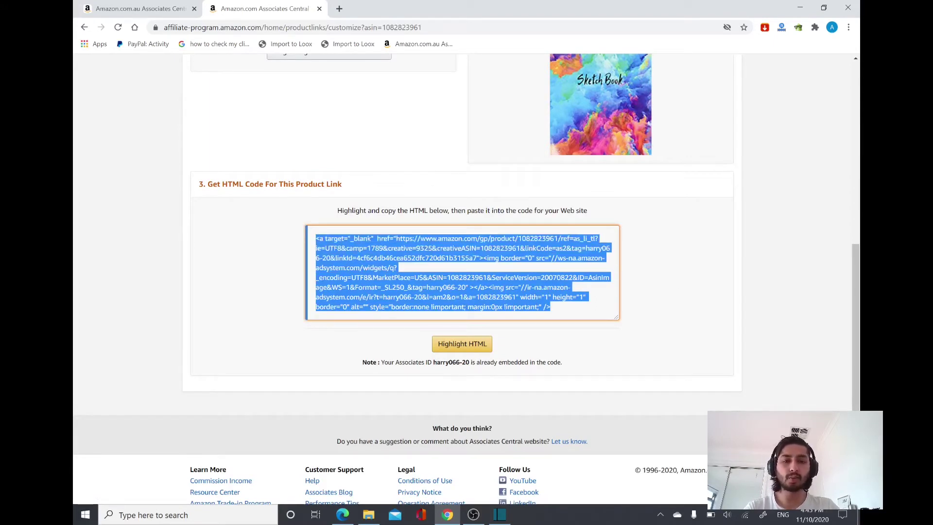
pyautogui.scroll(4, 582, 406)
pyautogui.scroll(-2, 527, 430)
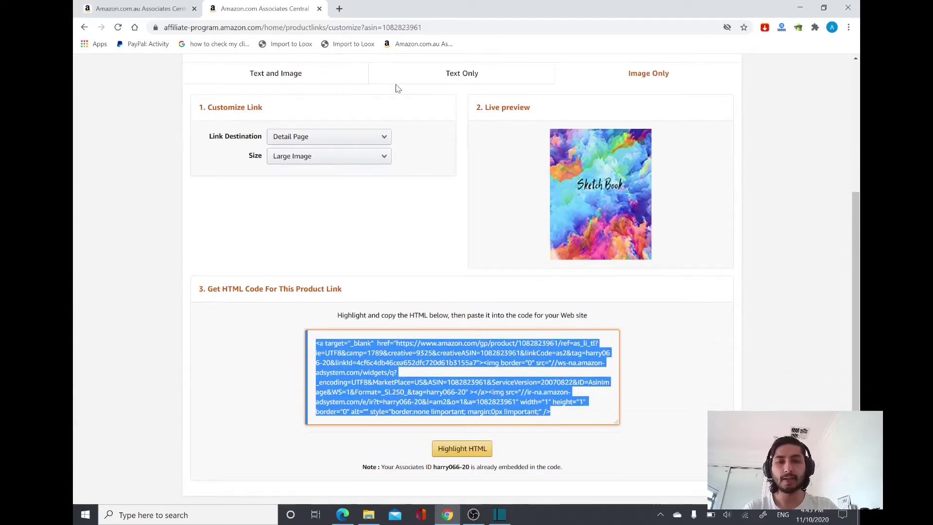
# Select the full iframe HTML code of the Text and Image link.
pyautogui.click(421, 76)
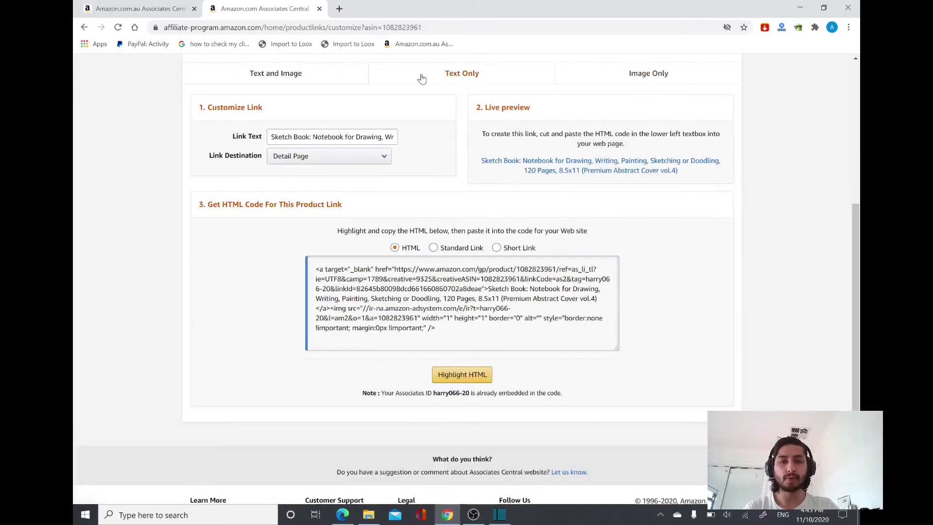
pyautogui.click(321, 78)
pyautogui.scroll(-4, 611, 226)
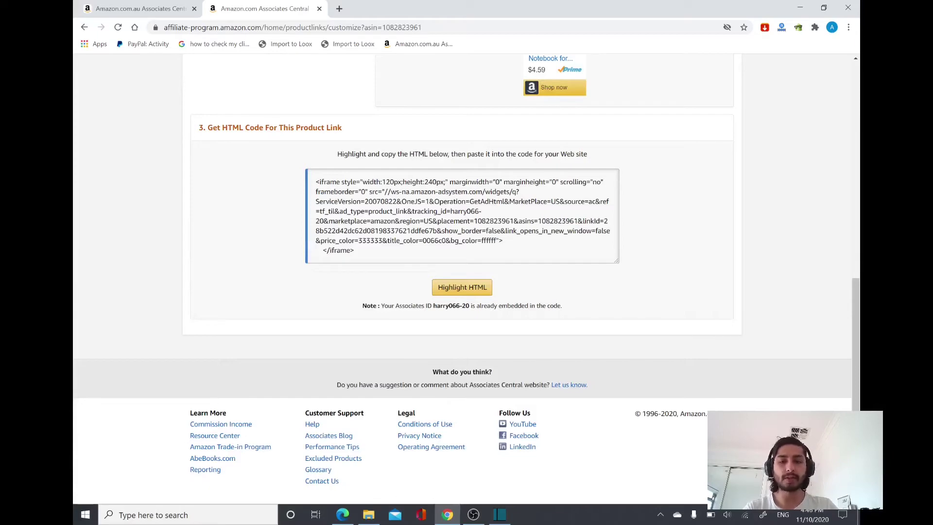
pyautogui.click(462, 287)
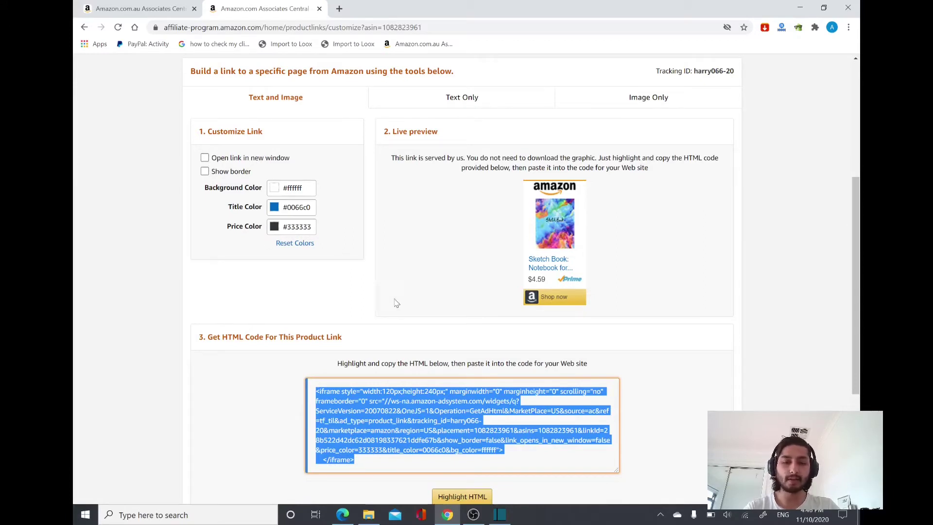
# Switch to Text Only with the Short Link option and select the amzn.to URL.
pyautogui.click(474, 103)
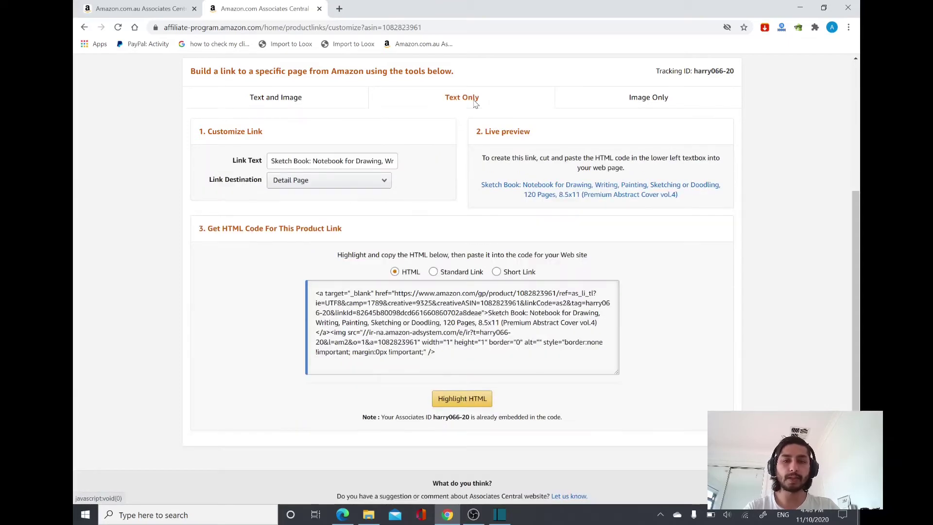
pyautogui.click(517, 275)
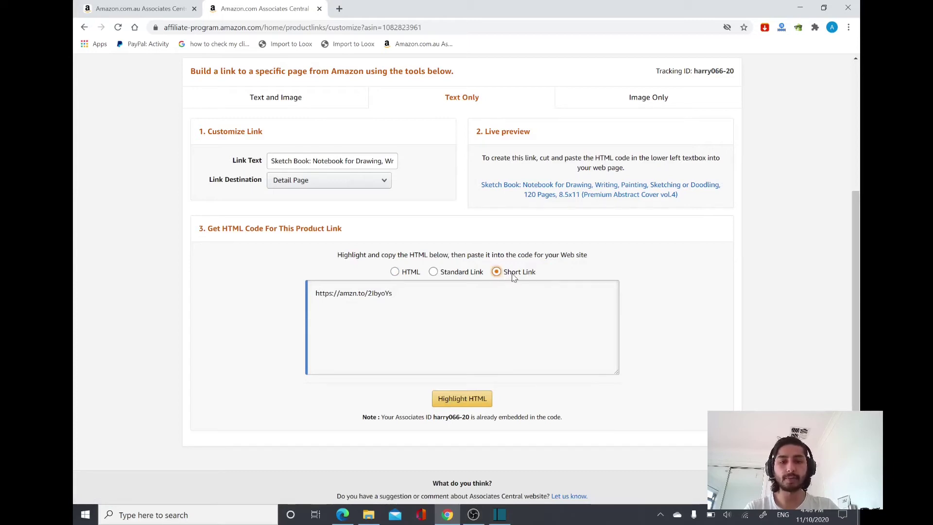
pyautogui.moveTo(394, 293); pyautogui.dragTo(315, 293)
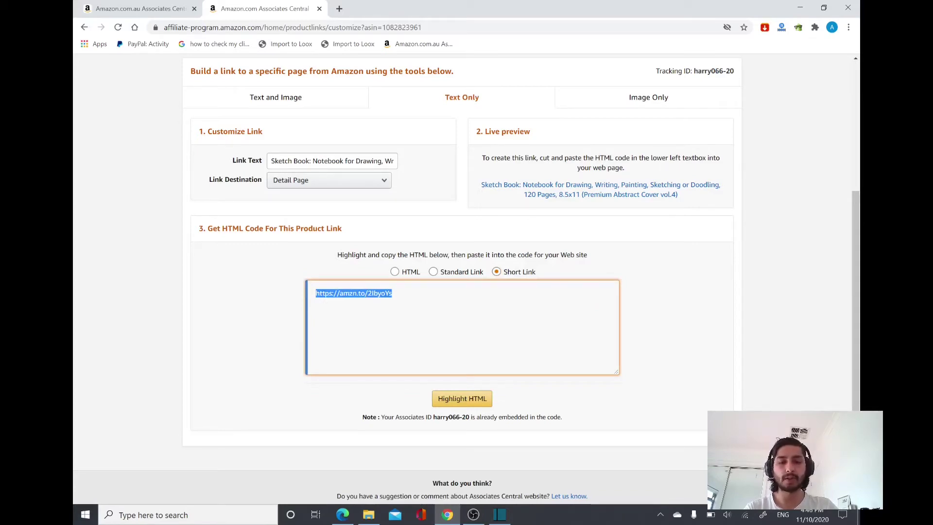
pyautogui.scroll(5, 461, 272)
pyautogui.scroll(-3, 476, 318)
pyautogui.scroll(3, 476, 318)
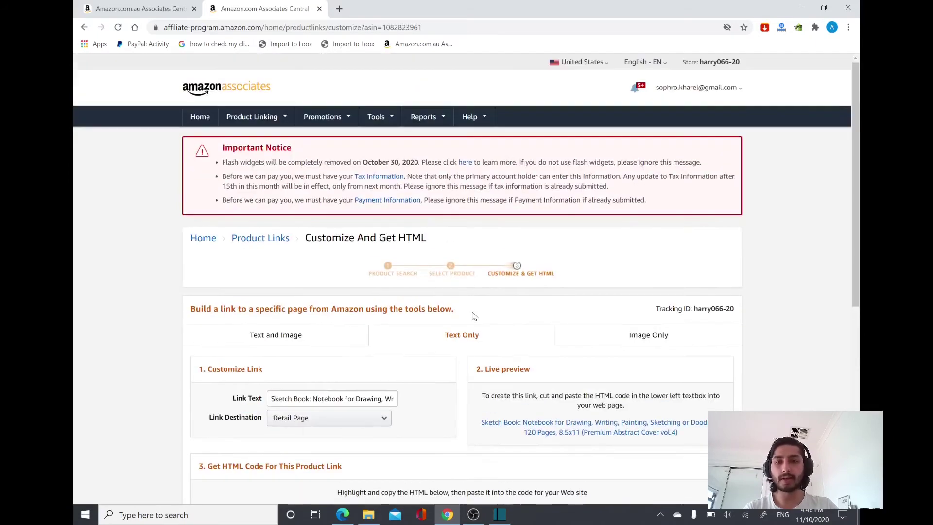
# Return to Product Links and search again for 'sketch book', getting 56,636 results.
pyautogui.click(270, 240)
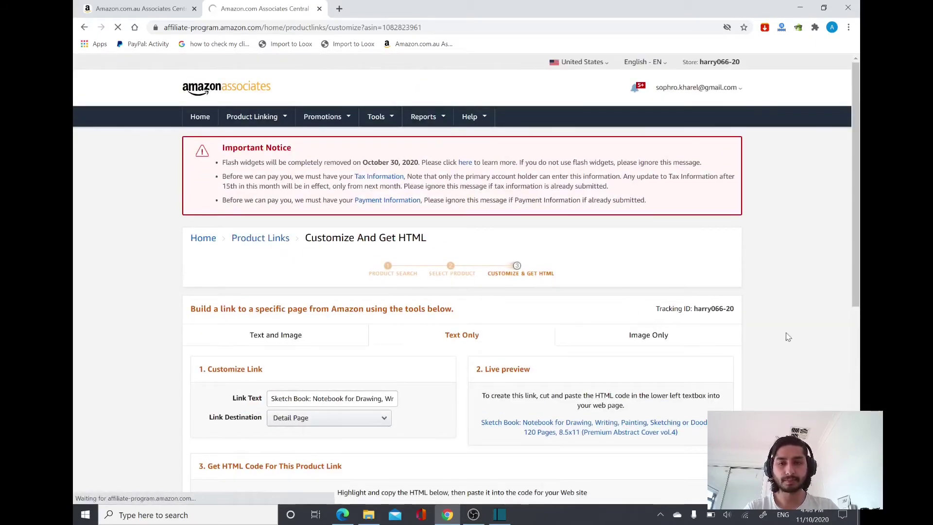
pyautogui.scroll(-3, 770, 341)
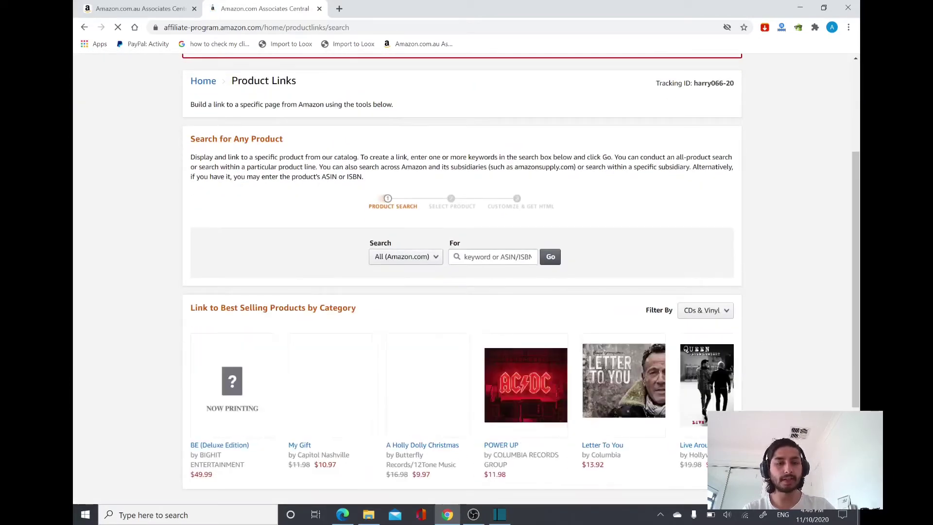
pyautogui.click(469, 256)
pyautogui.write('sketch book')
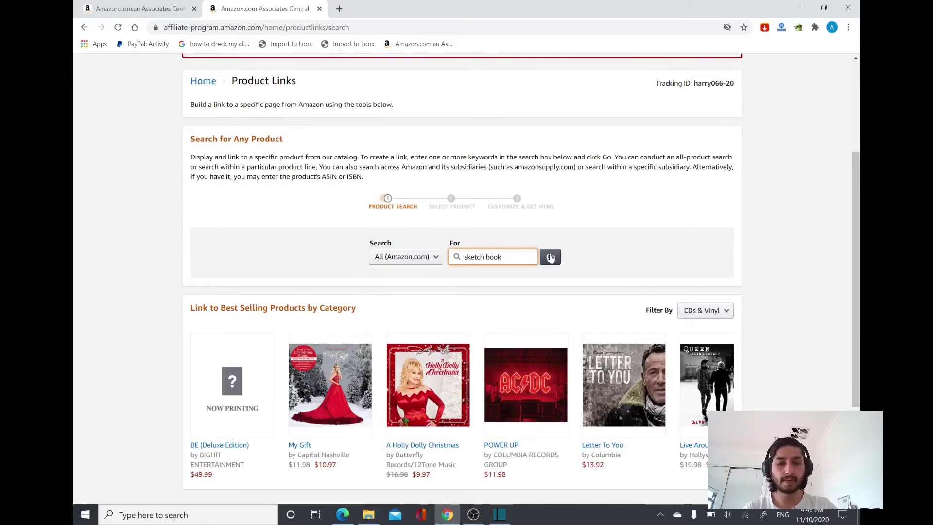
pyautogui.click(551, 256)
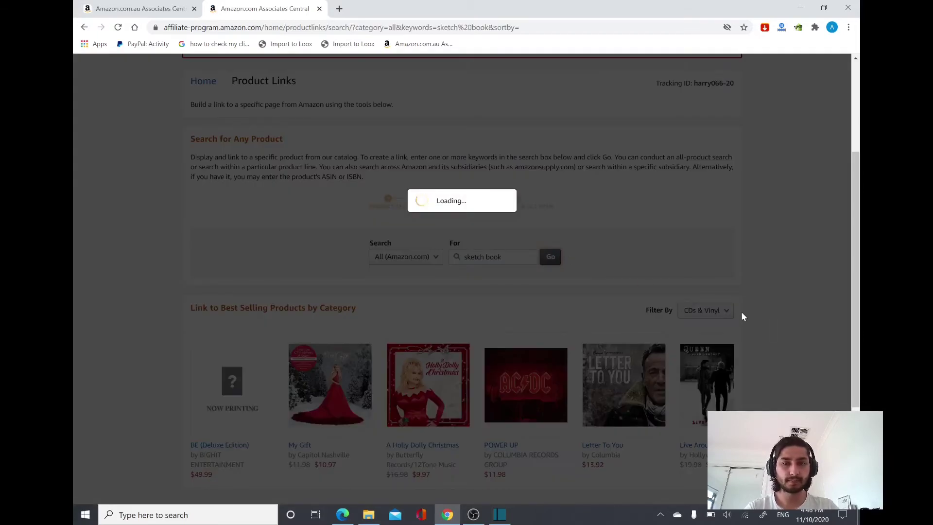
pyautogui.scroll(-1, 669, 358)
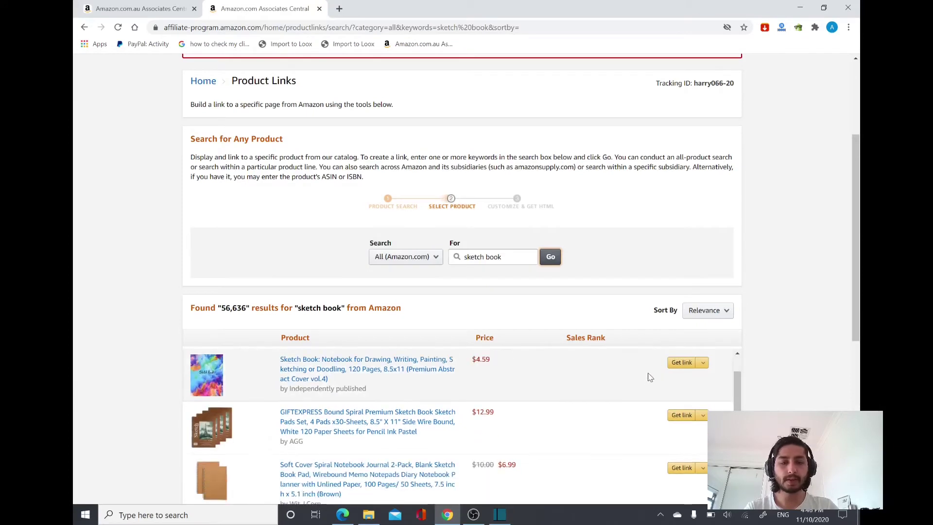
pyautogui.scroll(1, 669, 387)
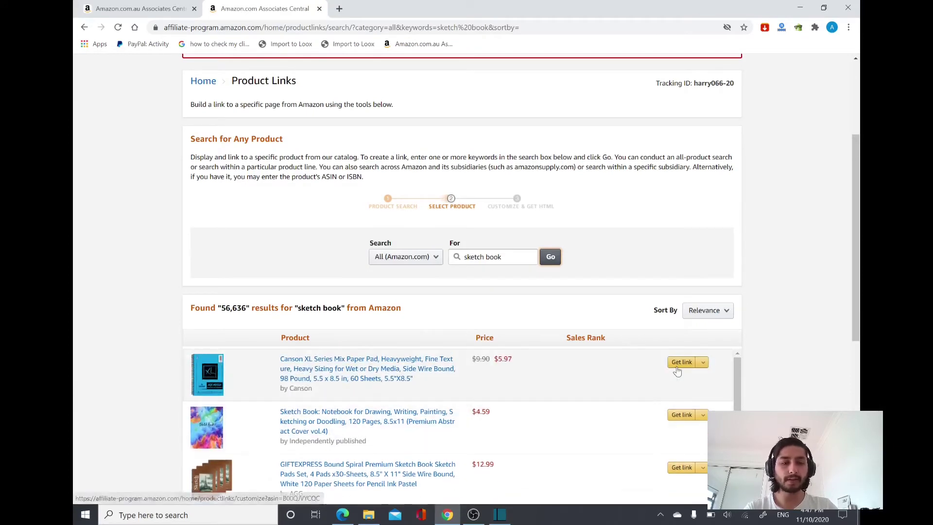
# Get a text link for the Canson XL paper pad, shorten it to amzn.to, and copy it.
pyautogui.click(706, 366)
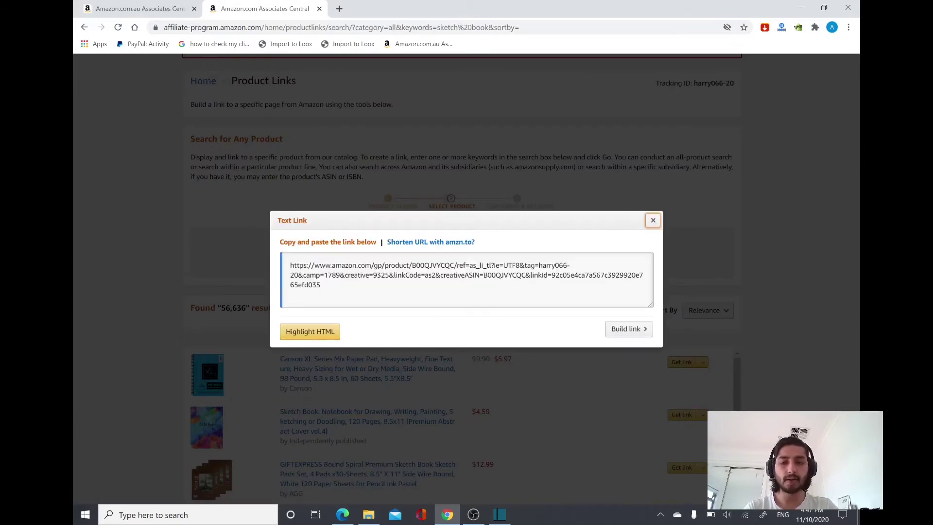
pyautogui.moveTo(321, 286); pyautogui.dragTo(293, 266)
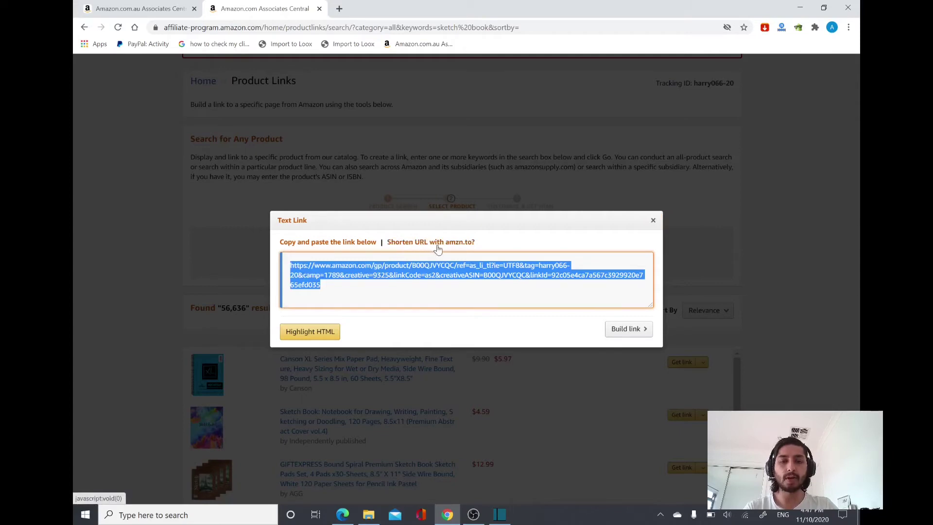
pyautogui.click(460, 245)
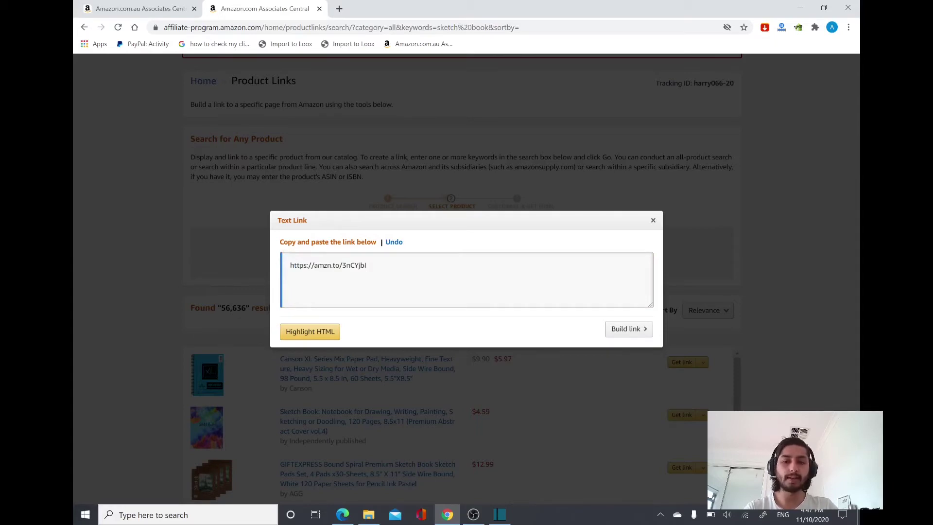
pyautogui.click(325, 334)
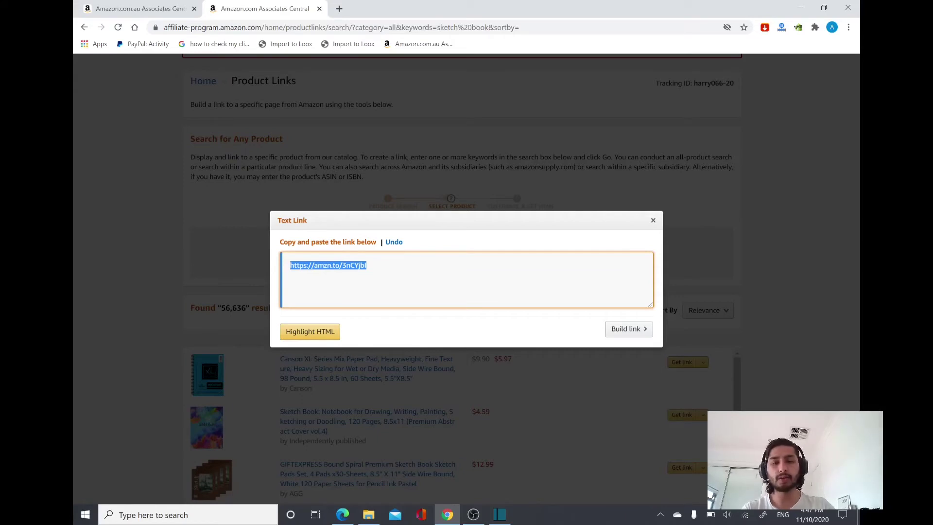
pyautogui.rightClick(347, 263)
pyautogui.click(389, 270)
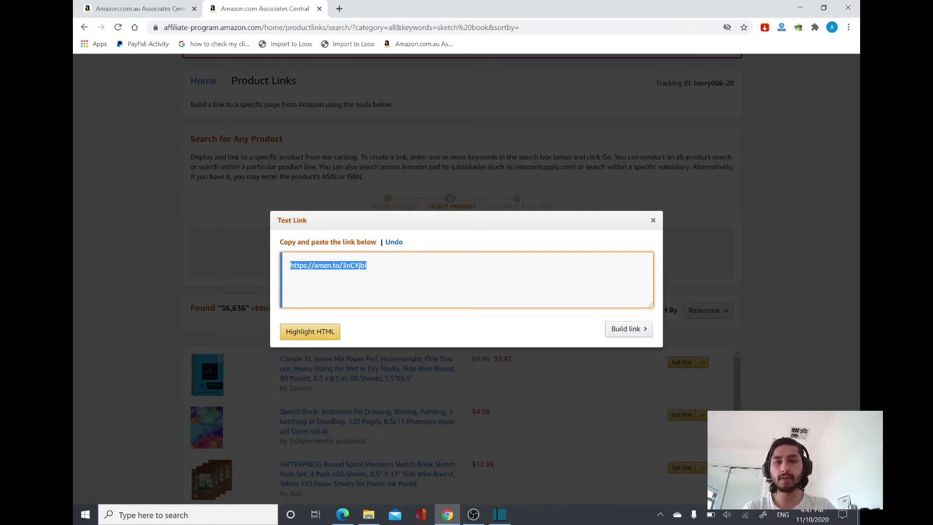
# Delete the old Sketch book link from the video description in YouTube Studio.
pyautogui.click(342, 514)
pyautogui.scroll(7, 291, 354)
pyautogui.scroll(4, 312, 287)
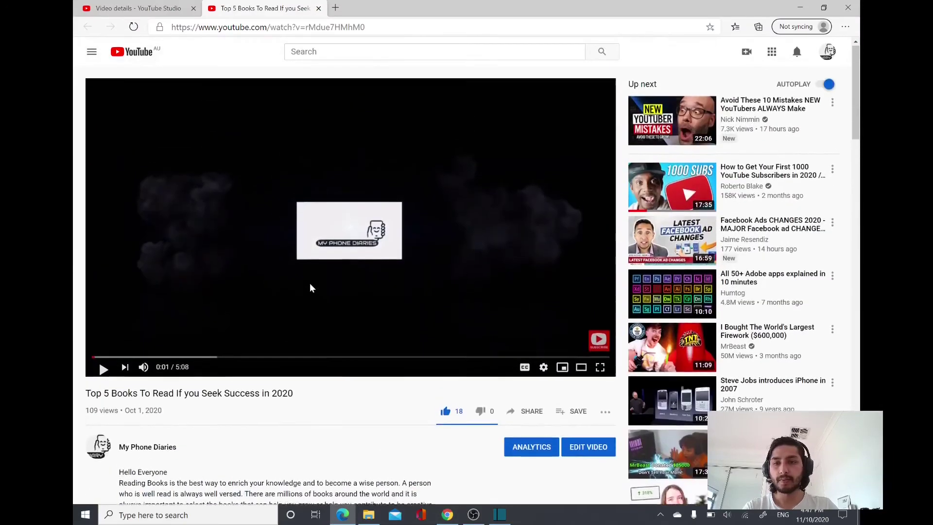
pyautogui.click(149, 6)
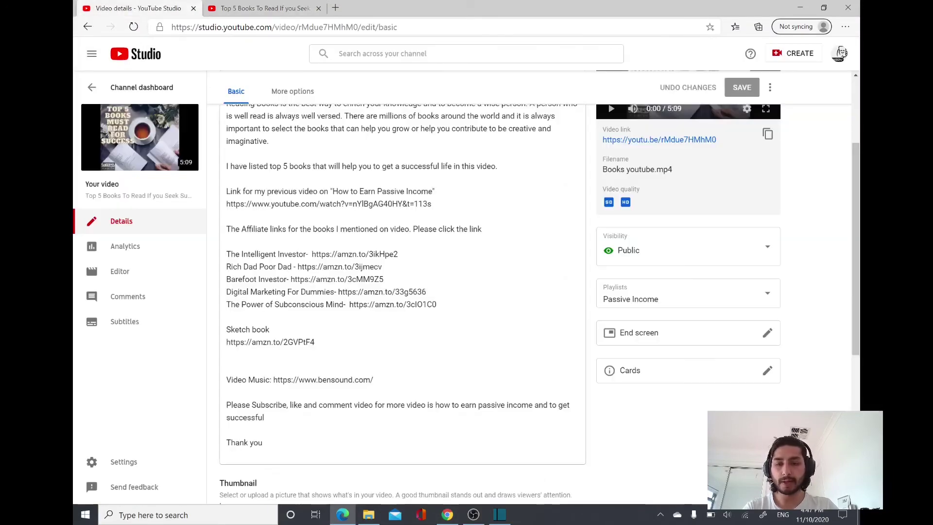
pyautogui.click(315, 342)
pyautogui.press('BackSpace')
pyautogui.press('BackSpace')
pyautogui.press('BackSpace')
pyautogui.press('BackSpace')
pyautogui.press('BackSpace')
pyautogui.press('BackSpace')
pyautogui.press('BackSpace')
pyautogui.press('BackSpace')
pyautogui.press('BackSpace')
pyautogui.press('BackSpace')
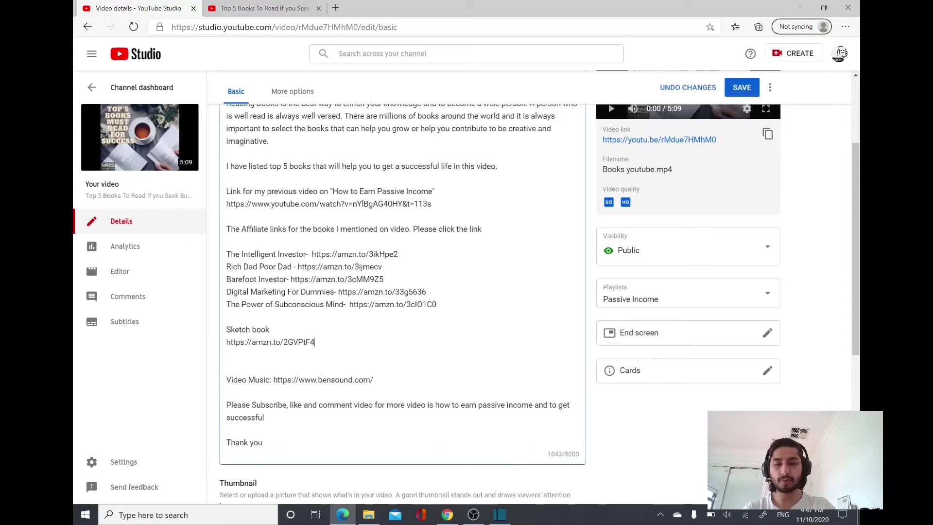
pyautogui.press('BackSpace')
pyautogui.press('BackSpace')
pyautogui.press('BackSpace')
pyautogui.press('BackSpace')
pyautogui.press('BackSpace')
pyautogui.press('BackSpace')
pyautogui.press('BackSpace')
pyautogui.press('BackSpace')
pyautogui.press('BackSpace')
pyautogui.press('BackSpace')
pyautogui.press('BackSpace')
pyautogui.press('BackSpace')
pyautogui.press('BackSpace')
pyautogui.press('BackSpace')
# Paste the new amzn.to short link on its own line, save, and open the watch page.
pyautogui.hotkey('ctrl', 'v')
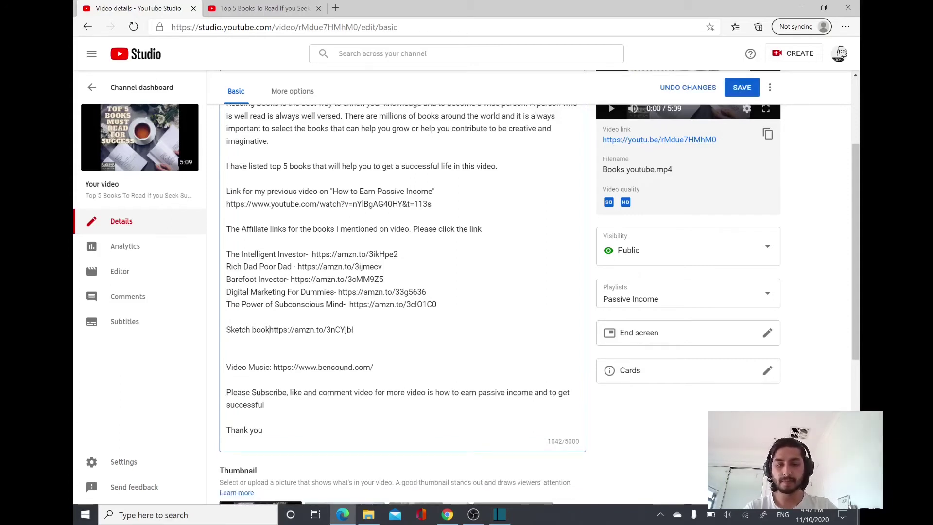
pyautogui.press('Return')
pyautogui.click(743, 88)
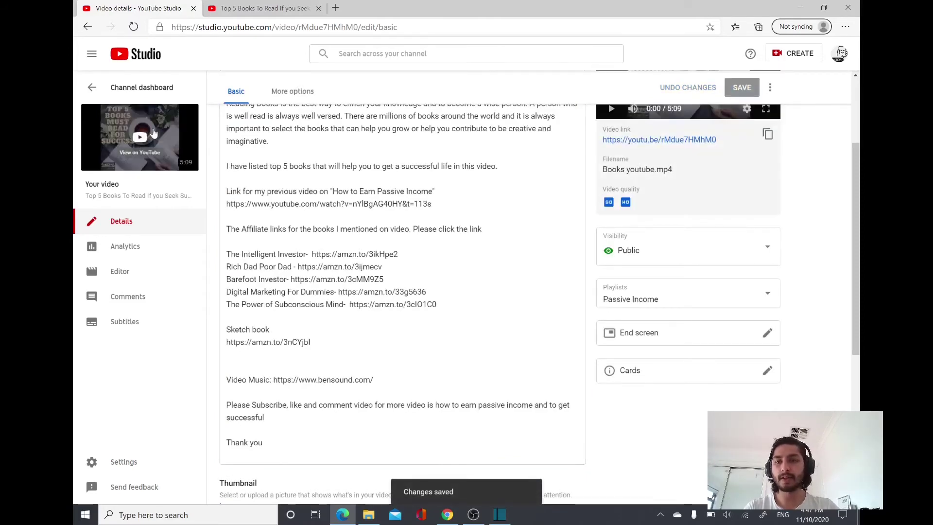
pyautogui.click(175, 135)
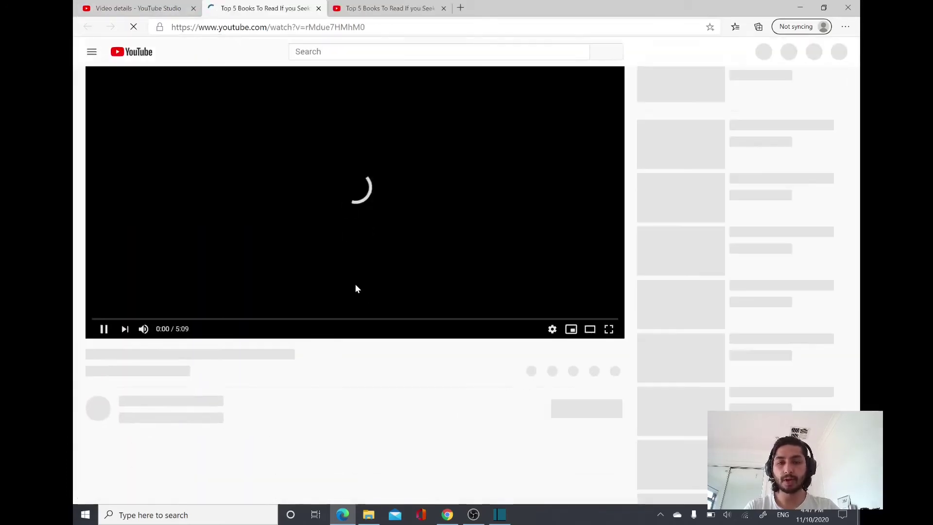
# Expand the video description and test the new Sketch book link.
pyautogui.scroll(-6, 329, 354)
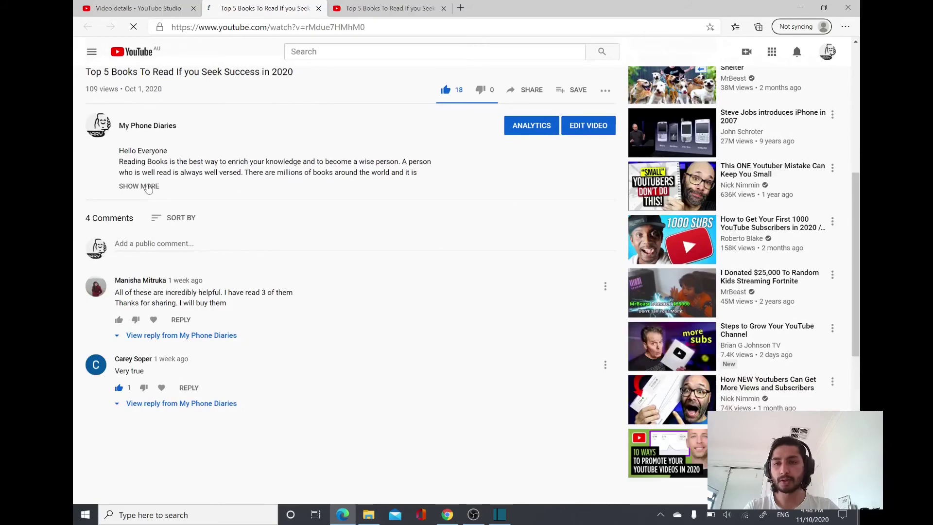
pyautogui.click(144, 186)
pyautogui.scroll(-2, 360, 294)
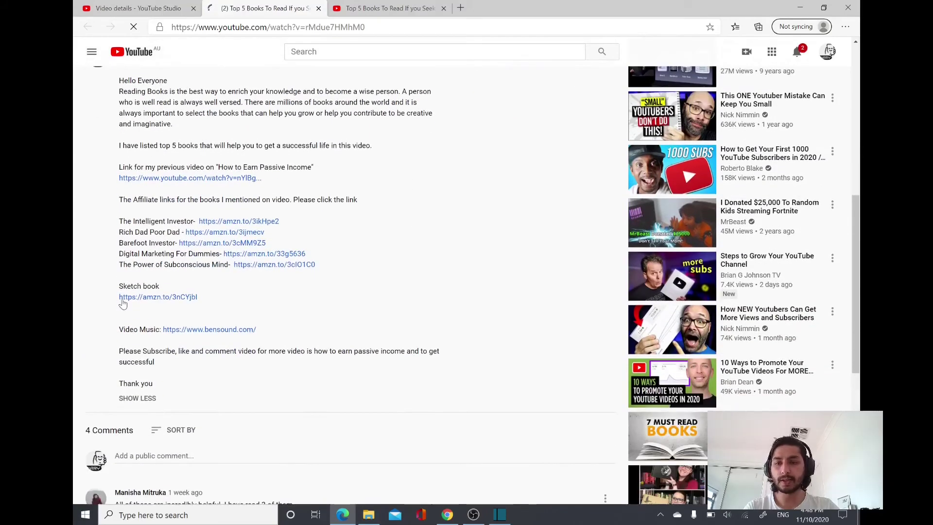
pyautogui.click(189, 297)
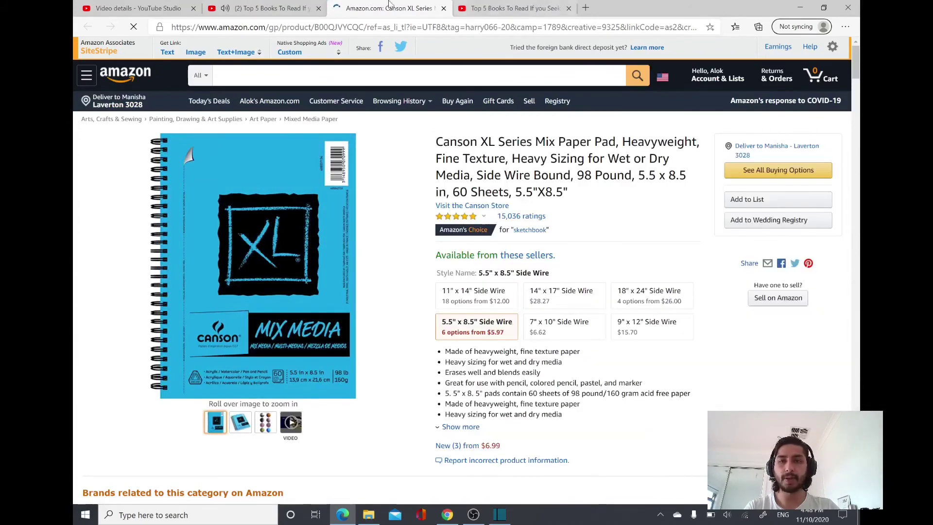
# Close the duplicate YouTube watch tab and the Amazon product tab.
pyautogui.click(539, 15)
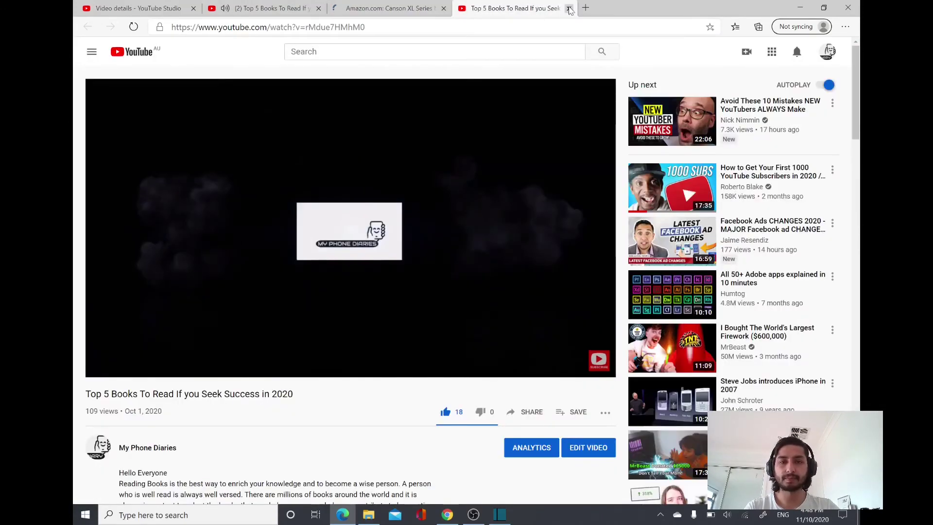
pyautogui.middleClick(540, 16)
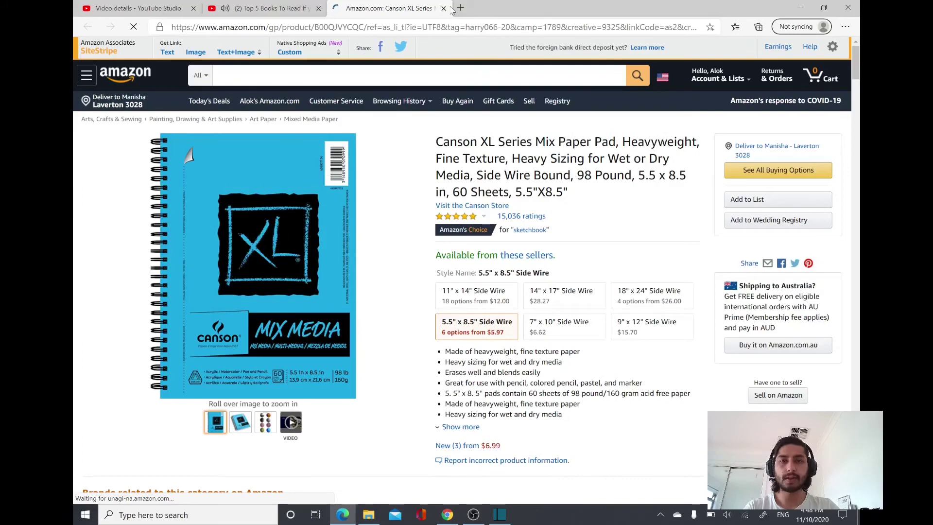
pyautogui.click(444, 8)
pyautogui.click(180, 8)
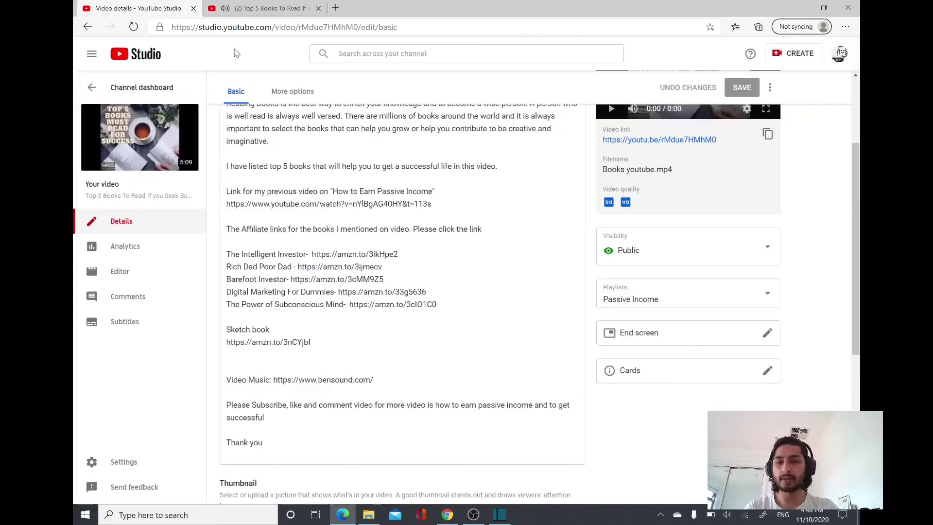
pyautogui.click(251, 5)
# Close the leftover YouTube watch tab and dismiss Amazon's Text Link dialog.
pyautogui.scroll(7, 335, 243)
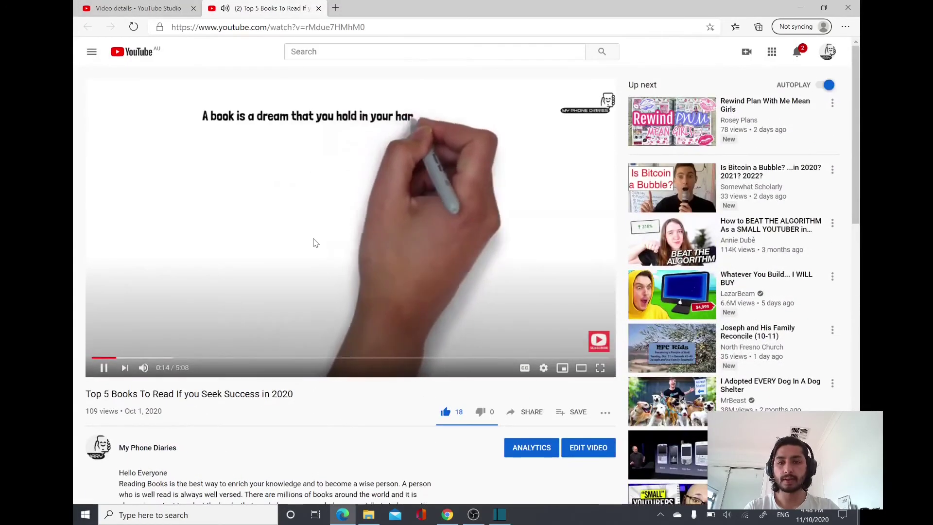
pyautogui.click(319, 8)
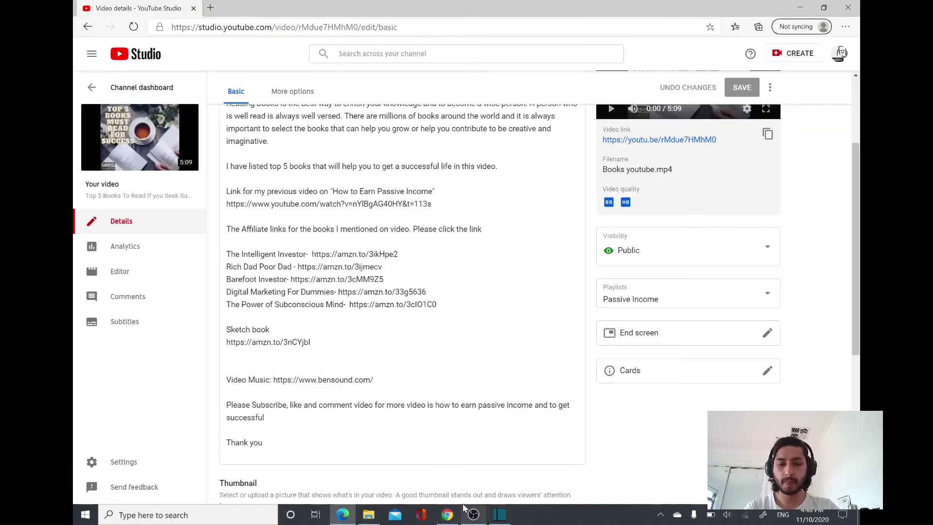
pyautogui.click(459, 511)
pyautogui.click(653, 220)
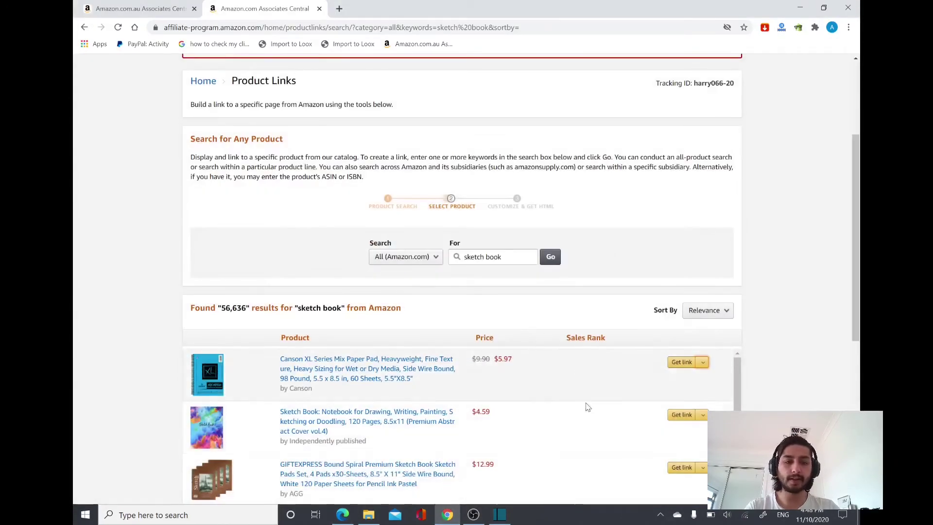
pyautogui.scroll(-2, 629, 338)
pyautogui.scroll(5, 629, 338)
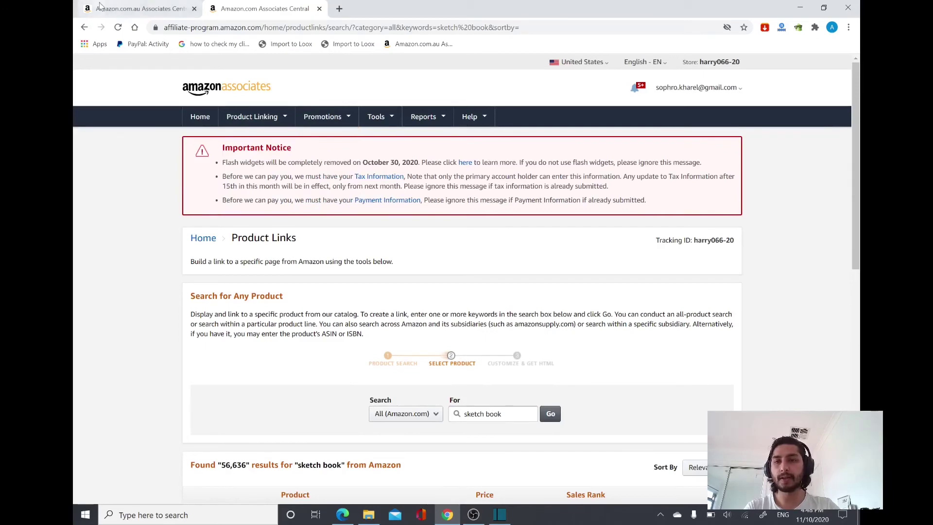
# Open the Product Links builder in the Australian Associates account.
pyautogui.click(130, 5)
pyautogui.scroll(-2, 149, 199)
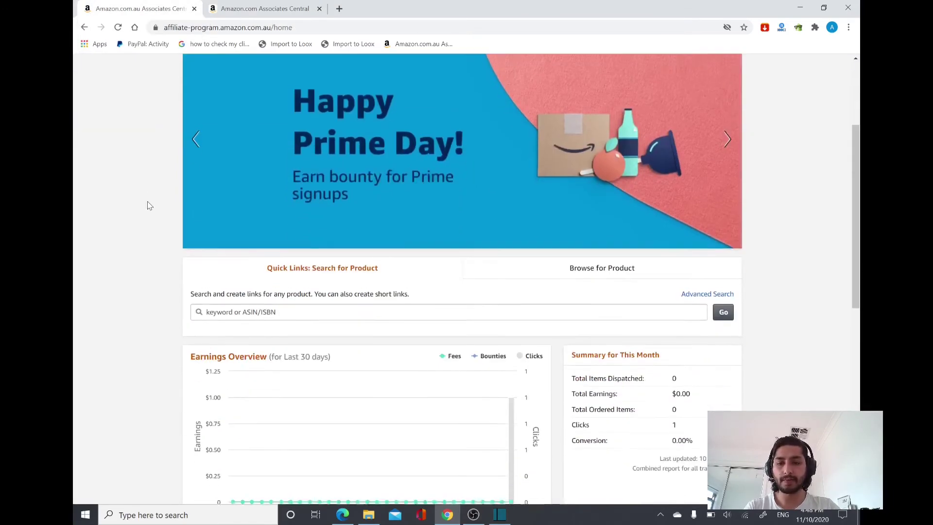
pyautogui.scroll(3, 148, 199)
pyautogui.moveTo(267, 128)
pyautogui.click(270, 144)
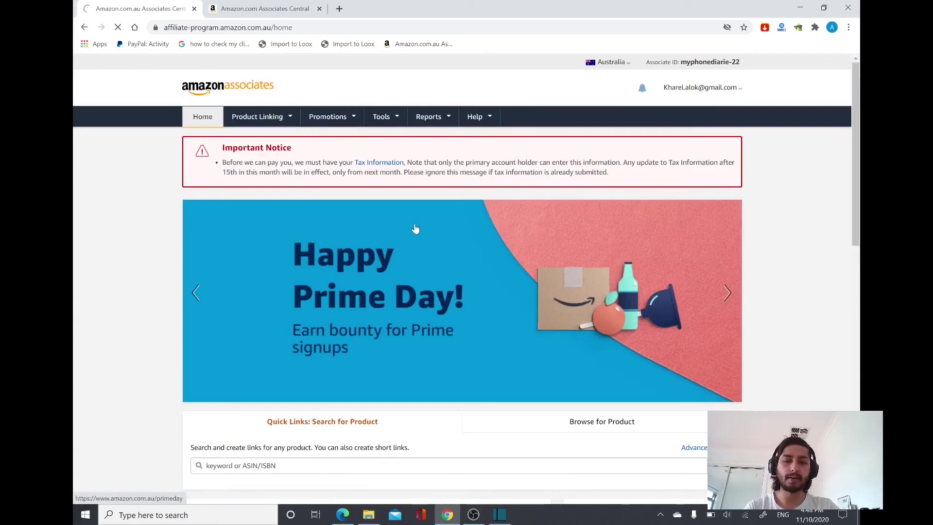
# Search for 'sketch book' and get a link for the Derwent Academy A4 Landscape Drawing Pad.
pyautogui.scroll(-2, 483, 248)
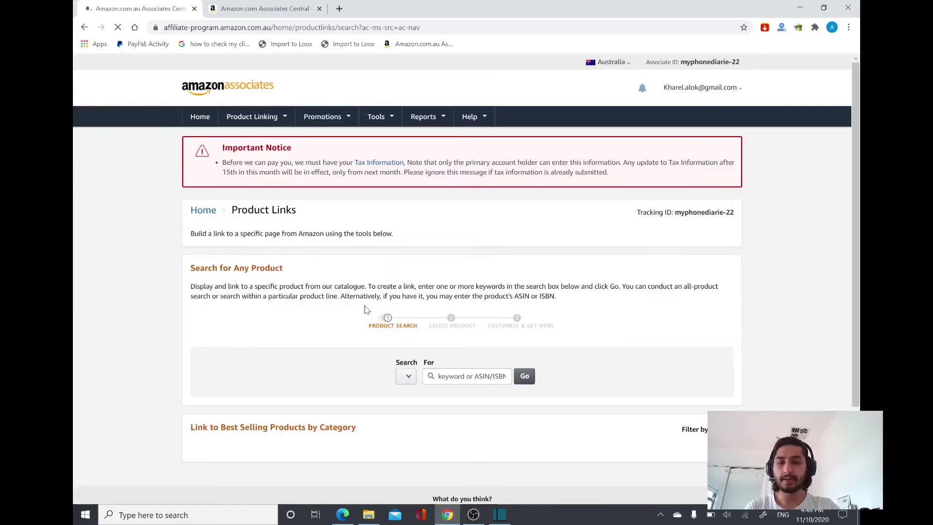
pyautogui.scroll(-2, 373, 346)
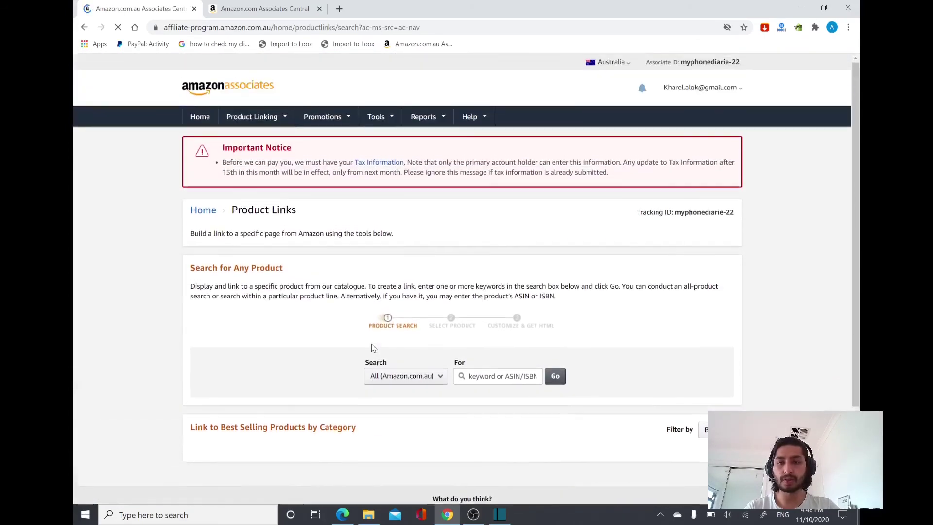
pyautogui.write('s')
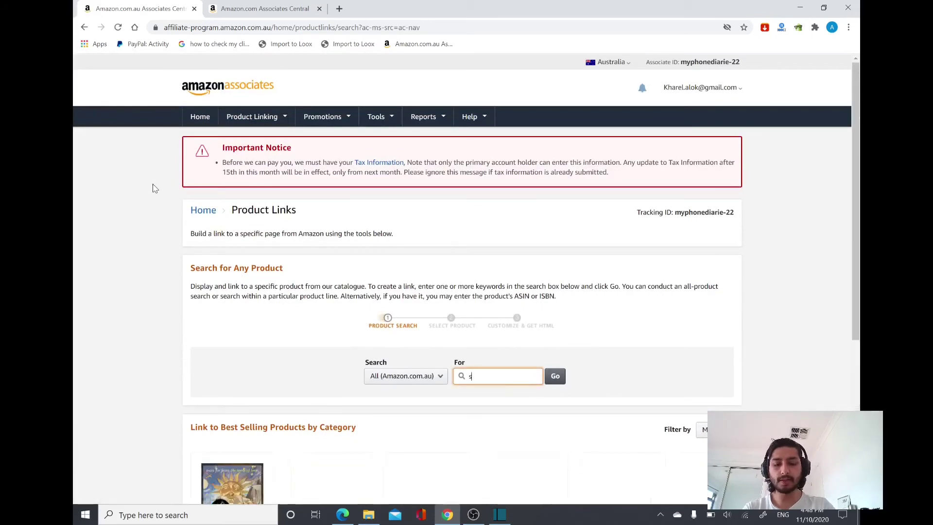
pyautogui.write('sketch bo')
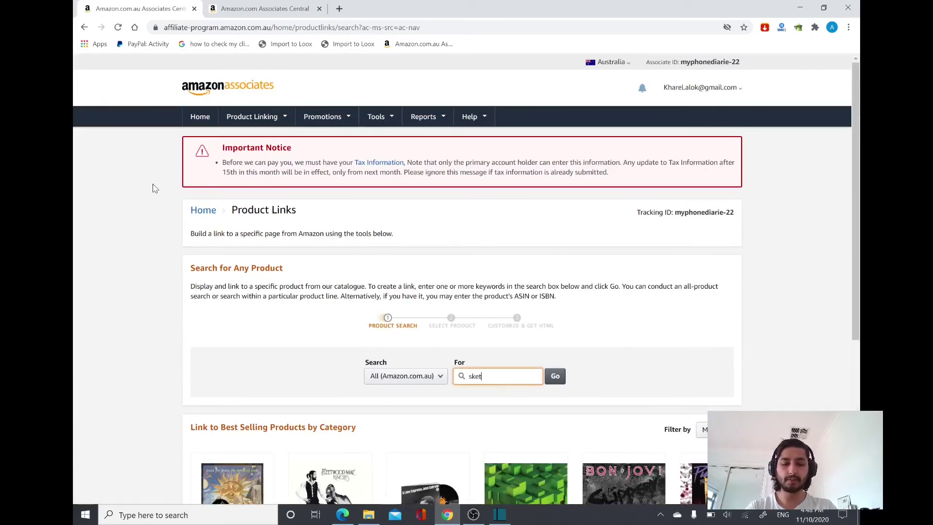
pyautogui.write('ok')
pyautogui.press('Return')
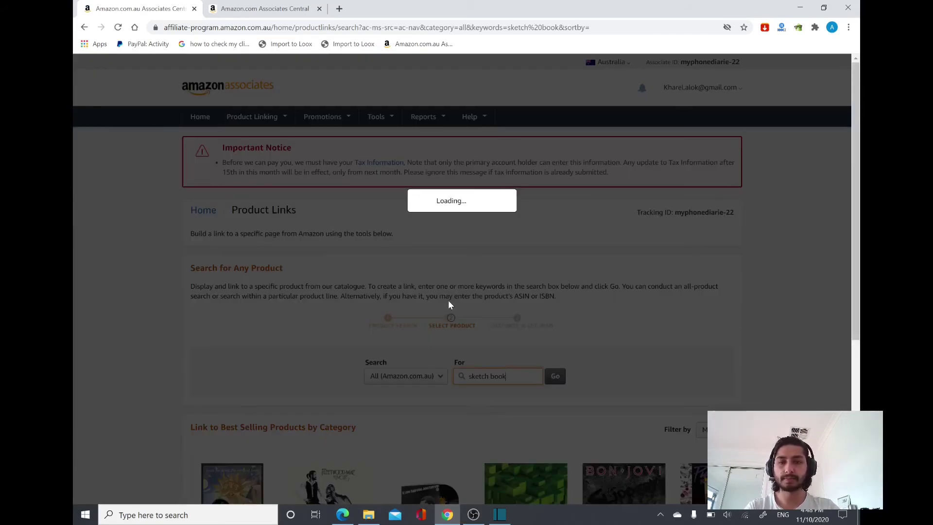
pyautogui.scroll(-5, 460, 306)
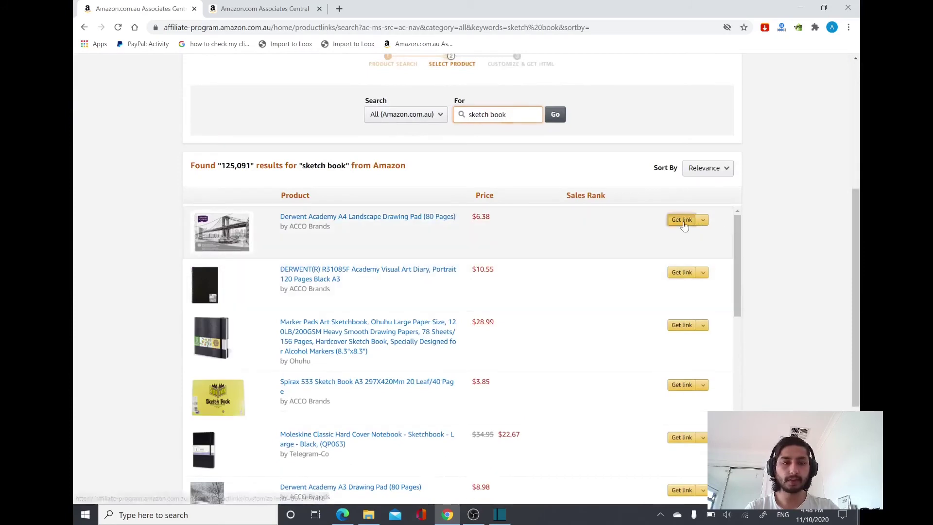
pyautogui.click(681, 220)
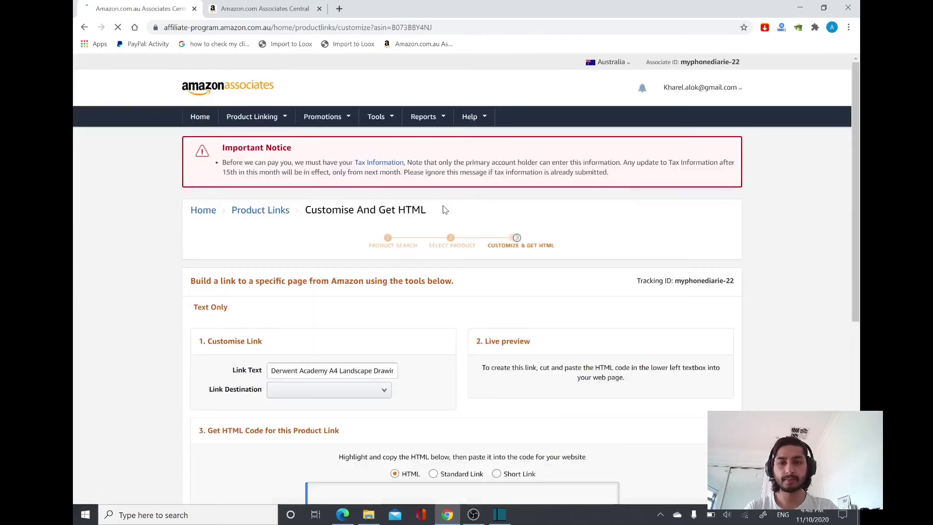
pyautogui.scroll(-3, 265, 208)
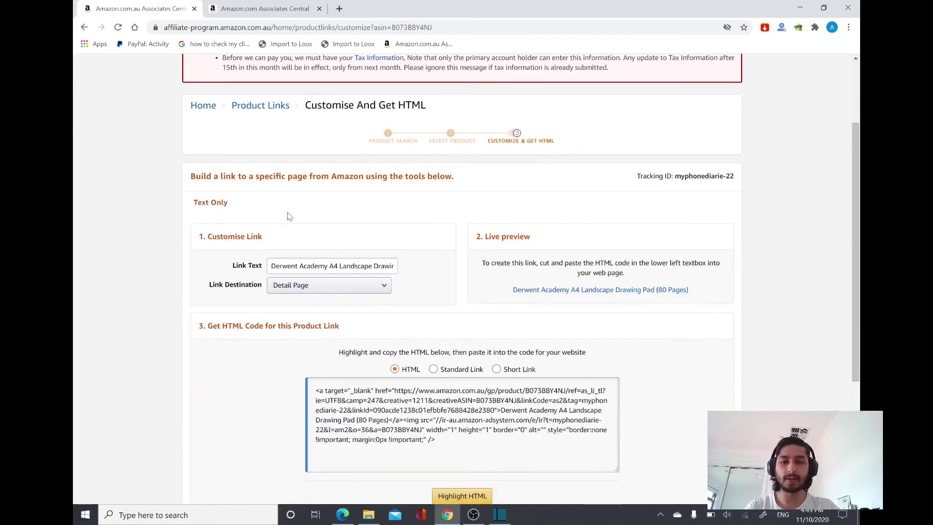
pyautogui.scroll(-4, 454, 240)
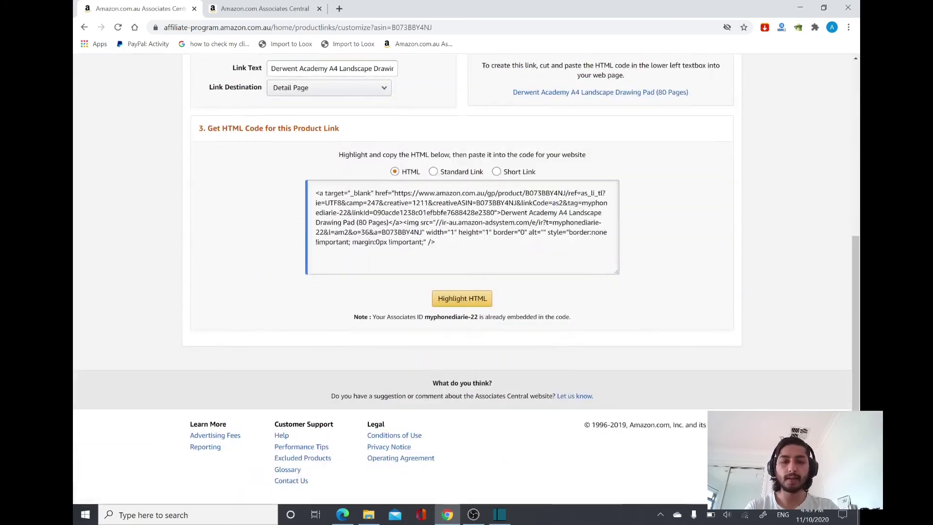
pyautogui.click(516, 176)
pyautogui.moveTo(394, 193); pyautogui.dragTo(280, 193)
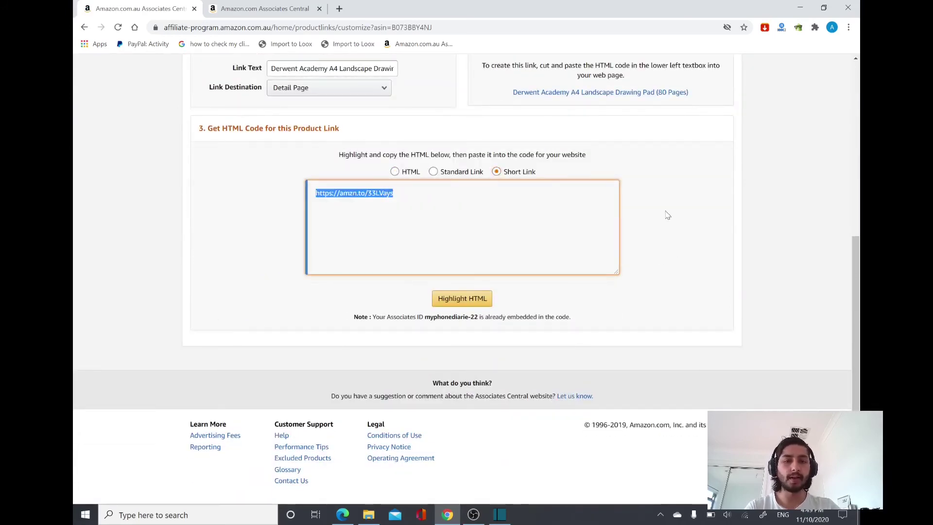
pyautogui.scroll(3, 667, 214)
pyautogui.scroll(3, 666, 214)
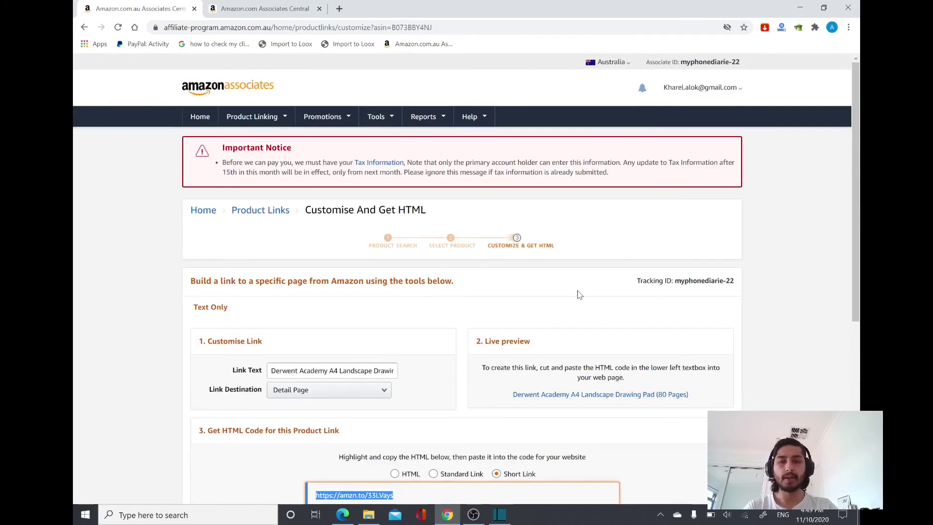
pyautogui.scroll(-2, 578, 292)
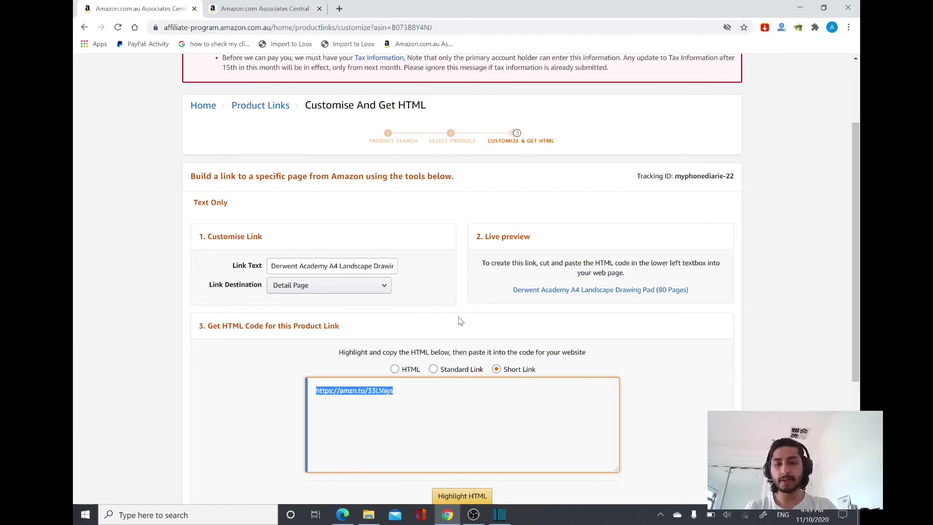
pyautogui.scroll(2, 460, 321)
pyautogui.scroll(-2, 460, 321)
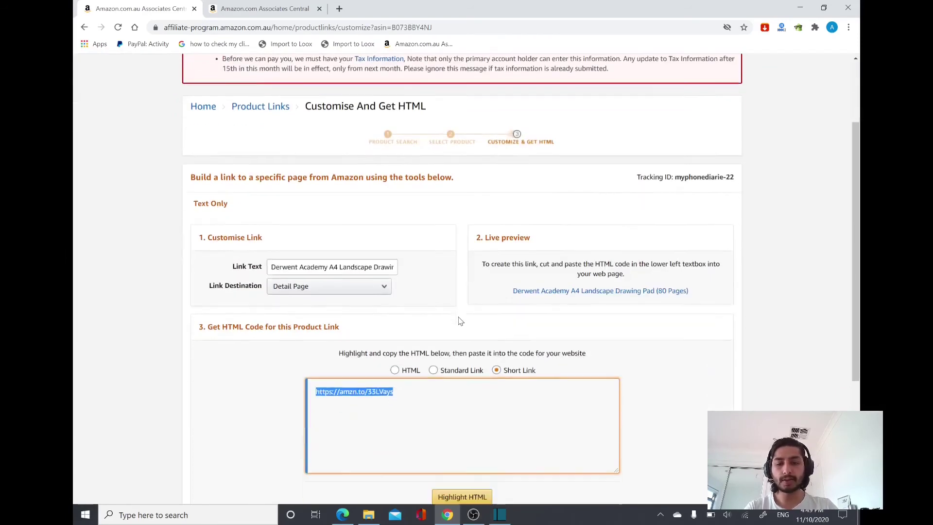
pyautogui.scroll(2, 460, 321)
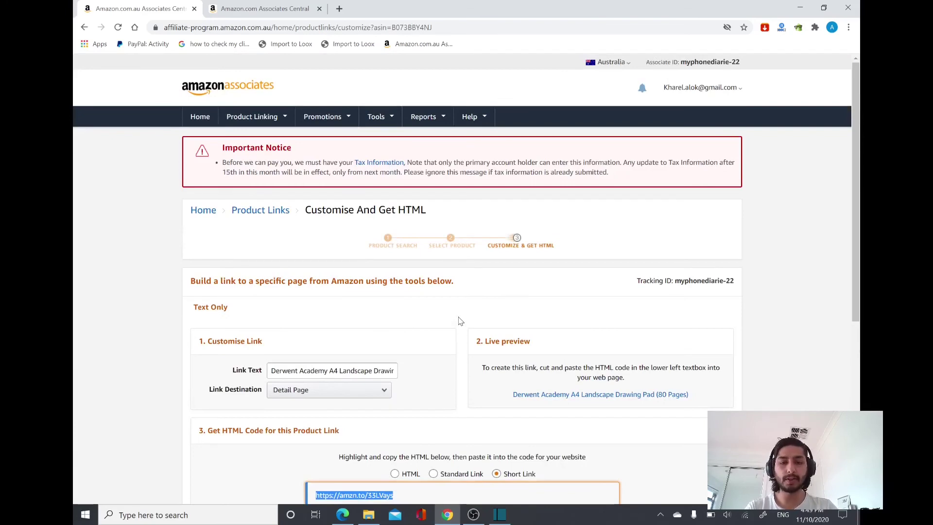
pyautogui.scroll(-3, 456, 337)
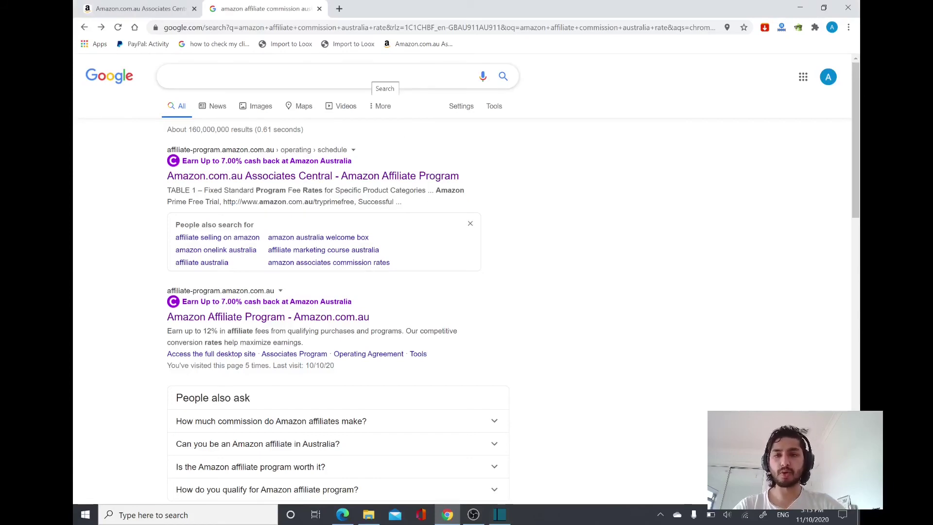
# Rerun 'amazon affiliate commission australia rate' and open the Associates Central fee schedule result.
pyautogui.click(384, 76)
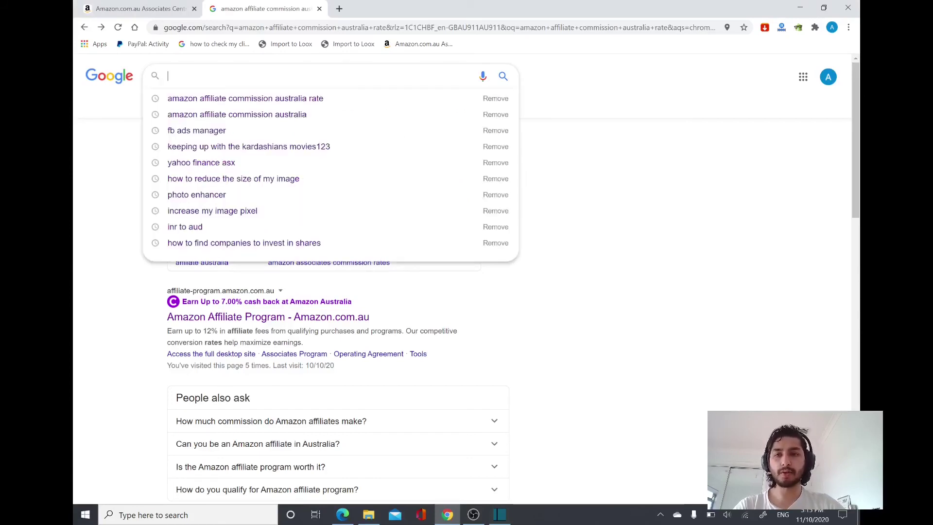
pyautogui.click(321, 99)
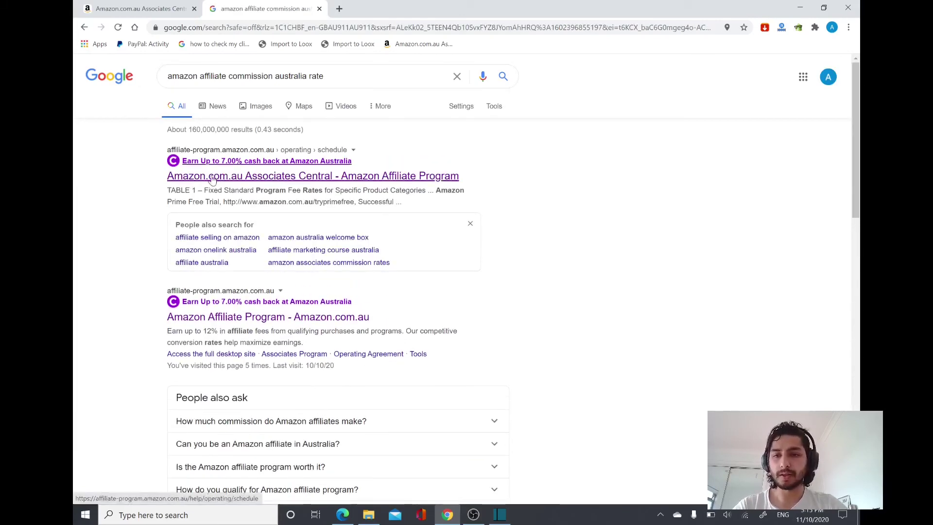
pyautogui.click(381, 183)
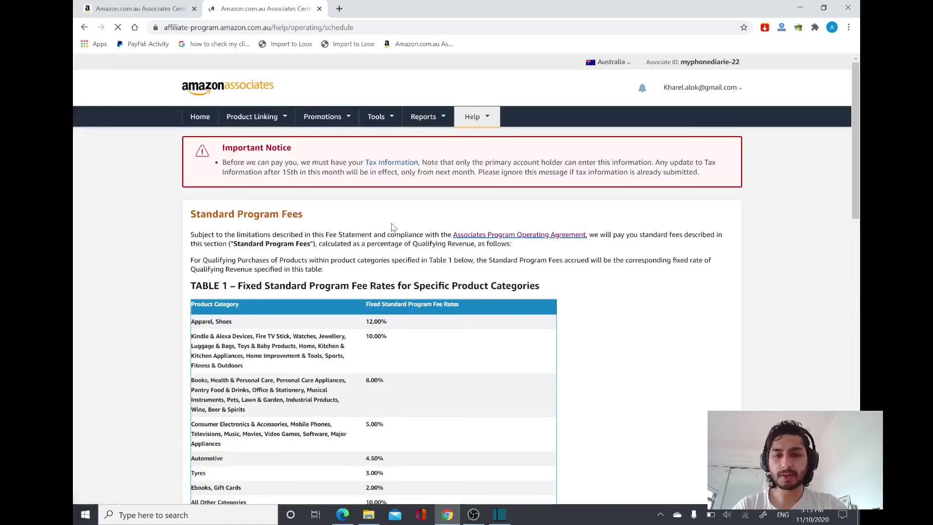
pyautogui.scroll(-5, 354, 212)
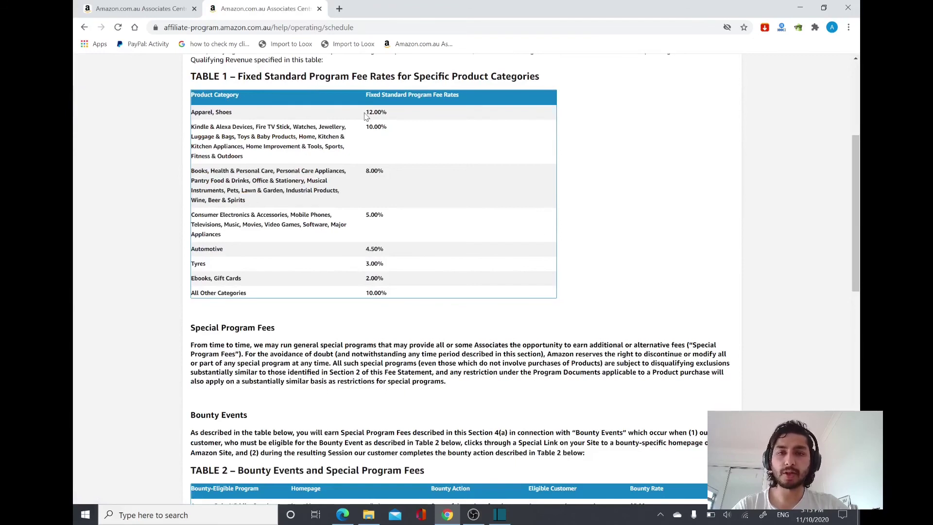
pyautogui.moveTo(365, 117); pyautogui.dragTo(403, 116)
pyautogui.click(422, 130)
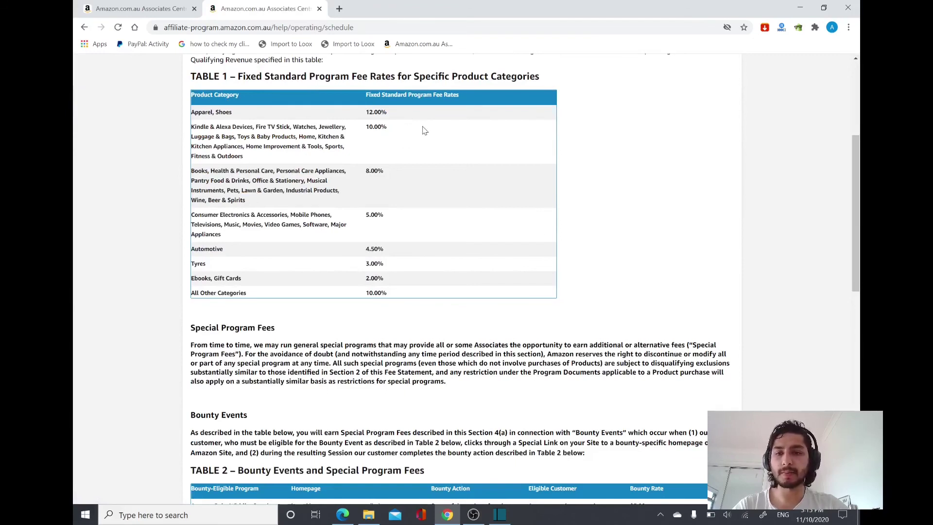
pyautogui.moveTo(190, 133); pyautogui.dragTo(254, 128)
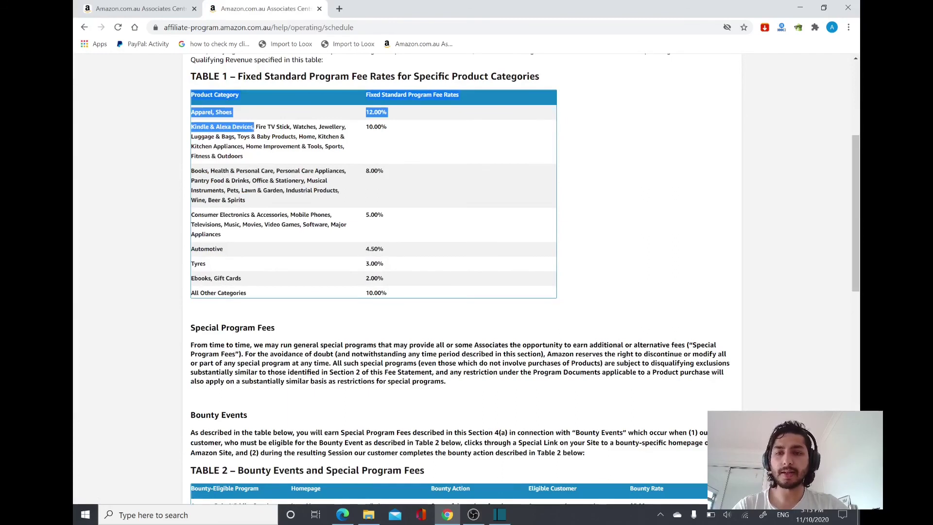
pyautogui.click(298, 145)
pyautogui.moveTo(191, 156); pyautogui.dragTo(254, 146)
pyautogui.moveTo(365, 130); pyautogui.dragTo(439, 141)
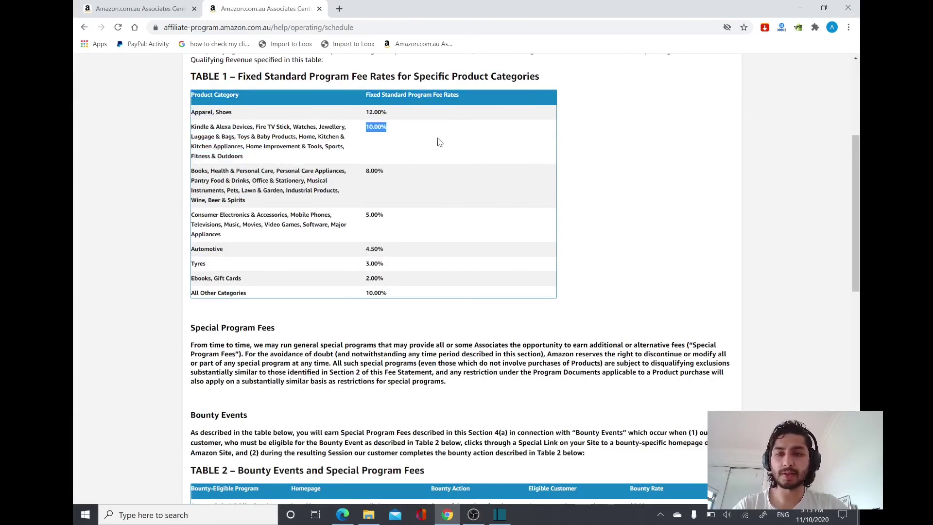
pyautogui.moveTo(195, 170); pyautogui.dragTo(276, 170)
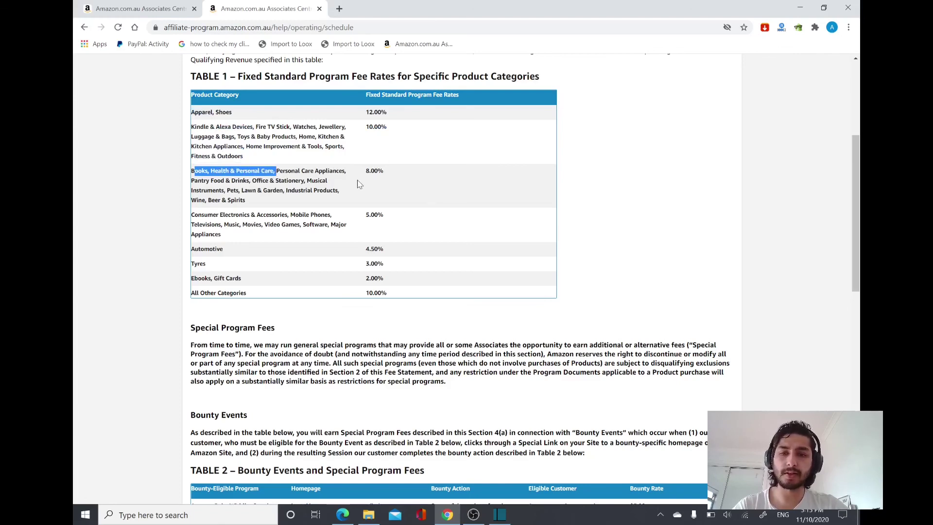
pyautogui.moveTo(357, 185); pyautogui.dragTo(387, 183)
pyautogui.moveTo(192, 209); pyautogui.dragTo(321, 226)
pyautogui.doubleClick(401, 221)
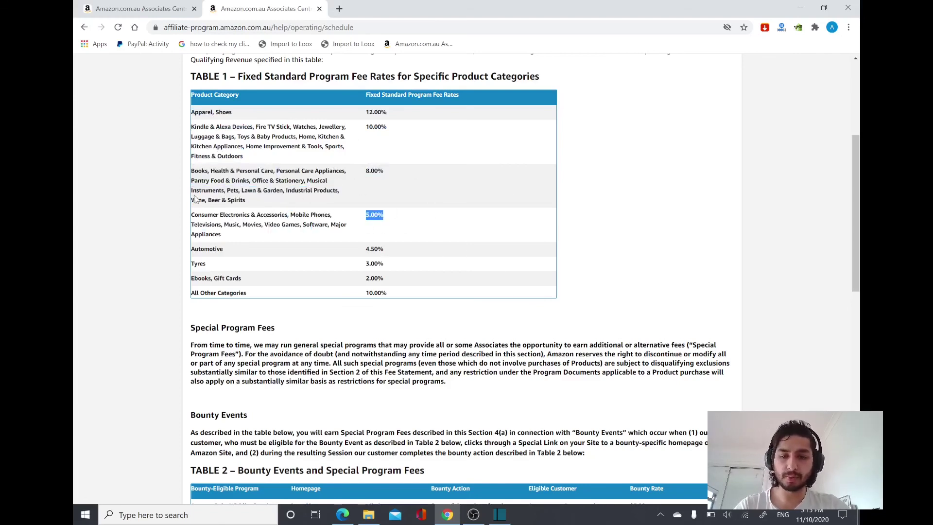
pyautogui.scroll(3, 333, 227)
pyautogui.click(598, 243)
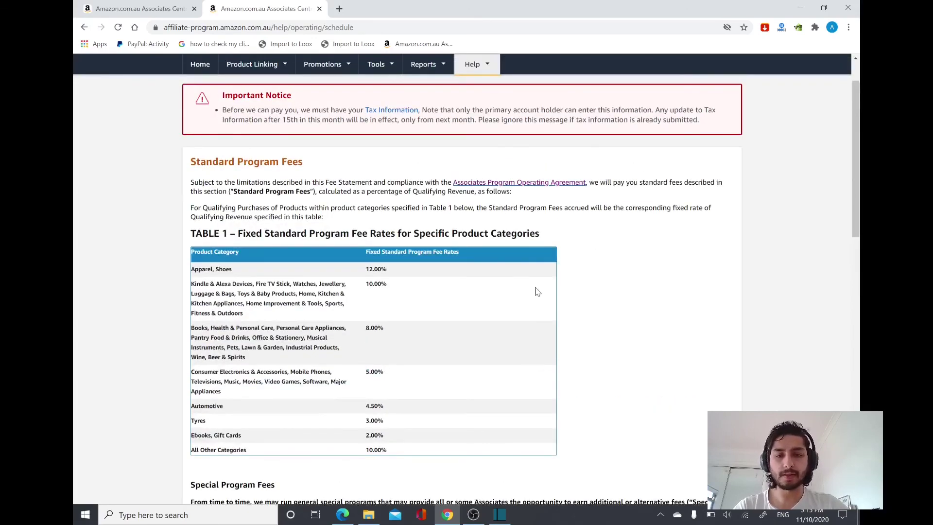
pyautogui.scroll(-3, 537, 292)
pyautogui.scroll(5, 534, 292)
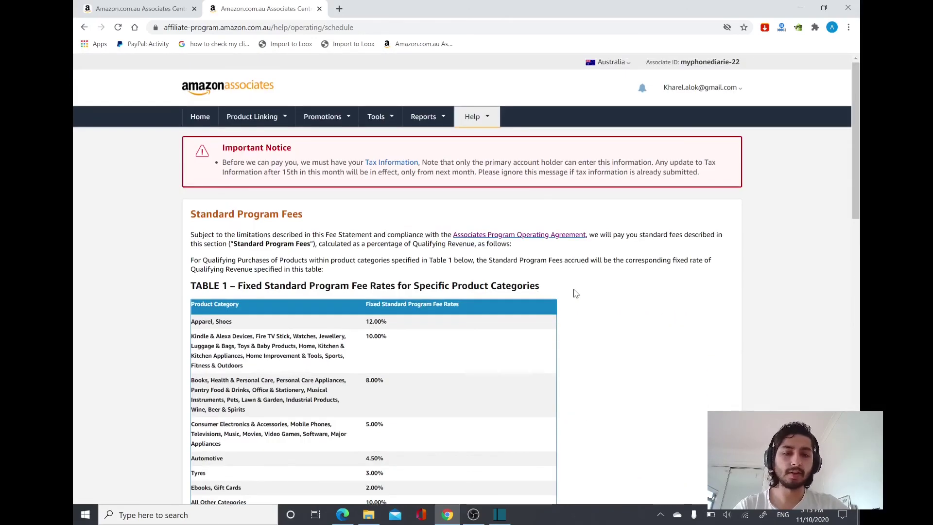
pyautogui.scroll(-1, 576, 294)
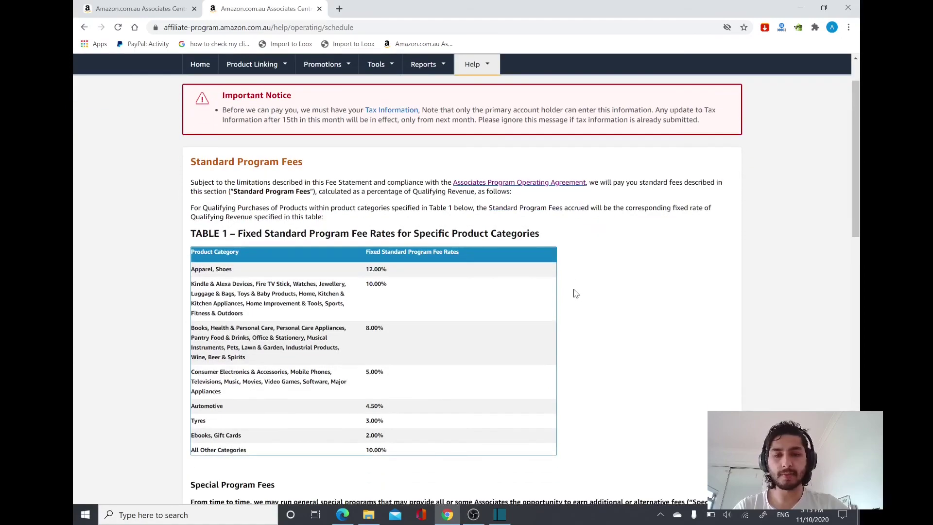